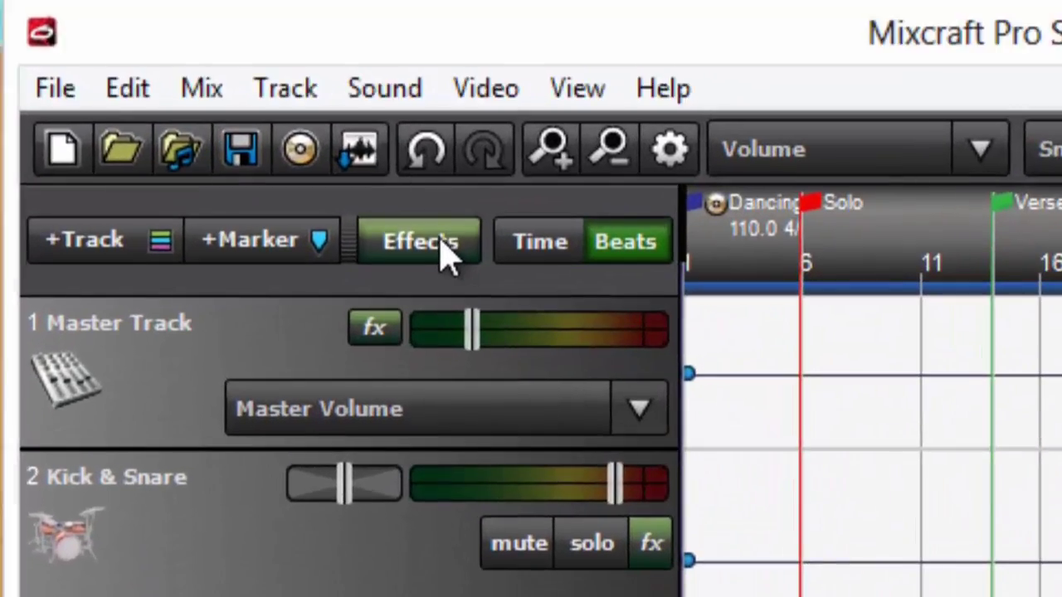
- Open the Master track's effects chain with Classic Compressor, 31 Band EQ and Voxengo SPAN
{"action": "left_click", "coordinate": [165, 92]}
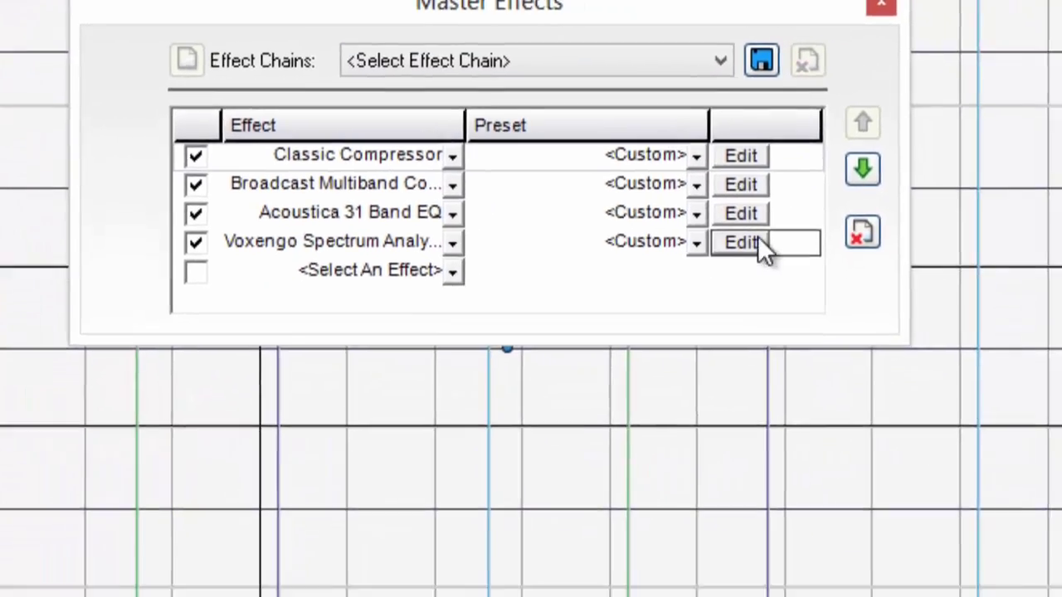
- Show the Voxengo SPAN analyzer window over the tracks and clear the track 2 solo
{"action": "left_click", "coordinate": [815, 270]}
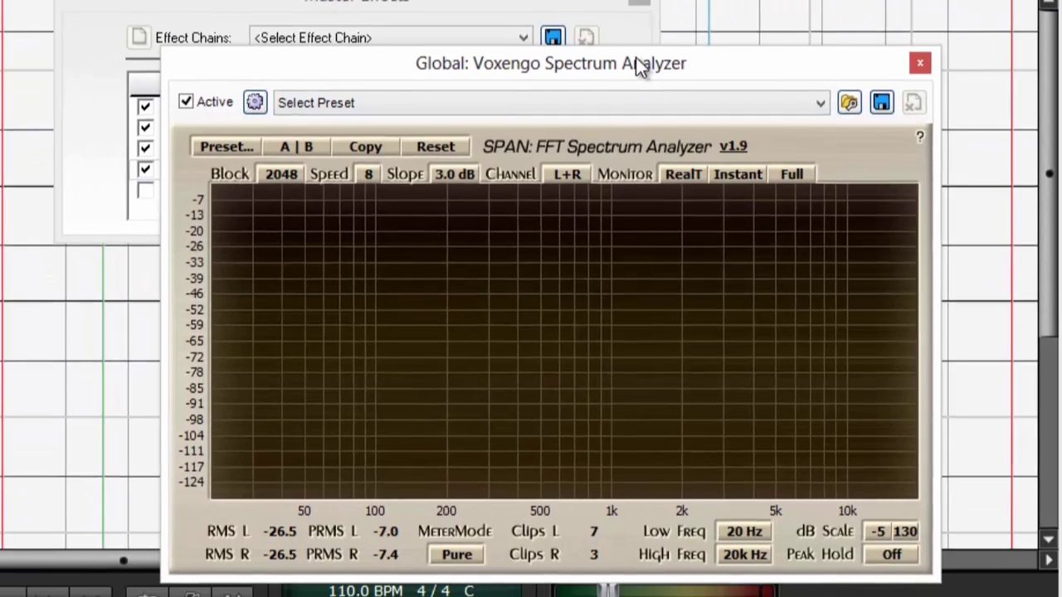
{"action": "left_click_drag", "start_coordinate": [638, 66], "coordinate": [465, 0]}
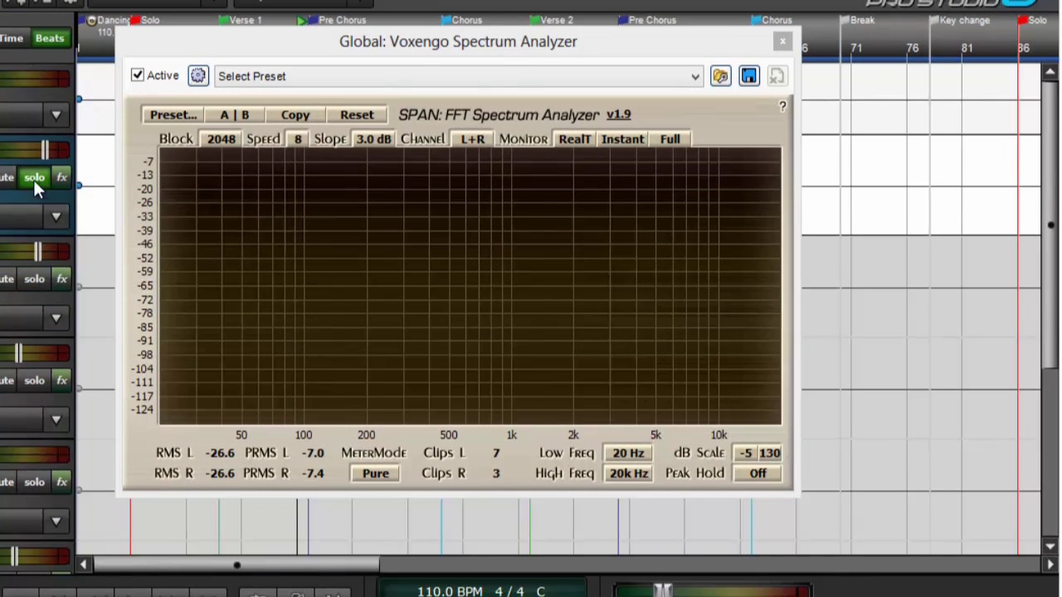
{"action": "left_click", "coordinate": [34, 178]}
{"action": "left_click", "coordinate": [35, 279]}
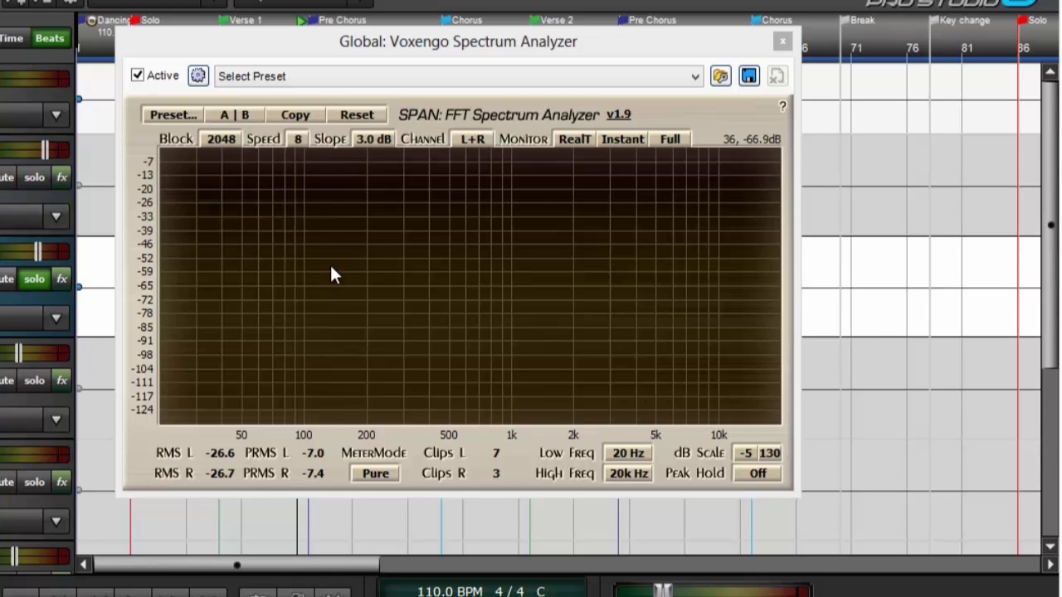
{"action": "left_click", "coordinate": [34, 279]}
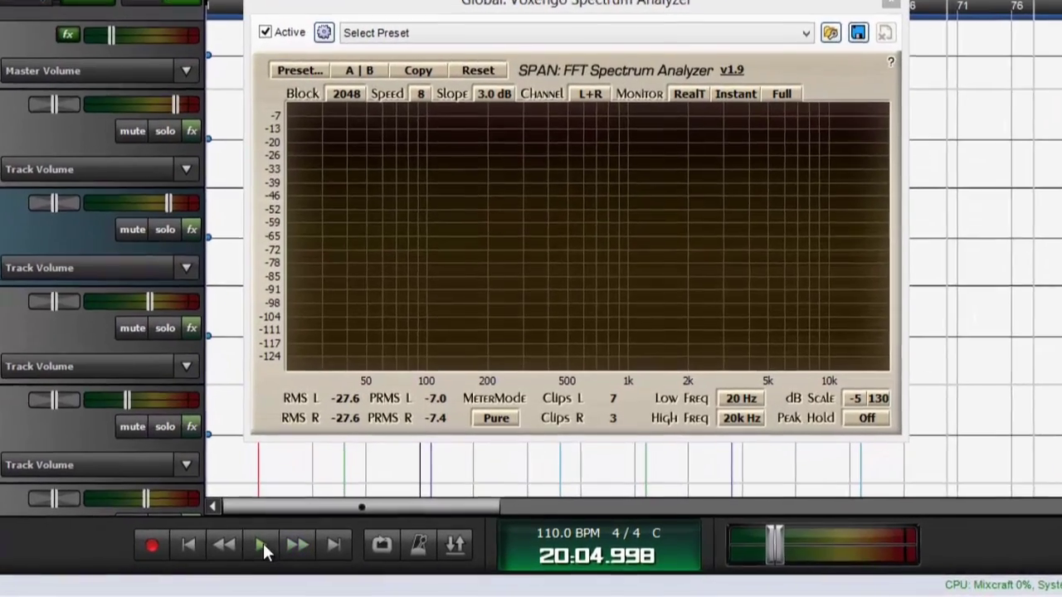
{"action": "left_click", "coordinate": [291, 550]}
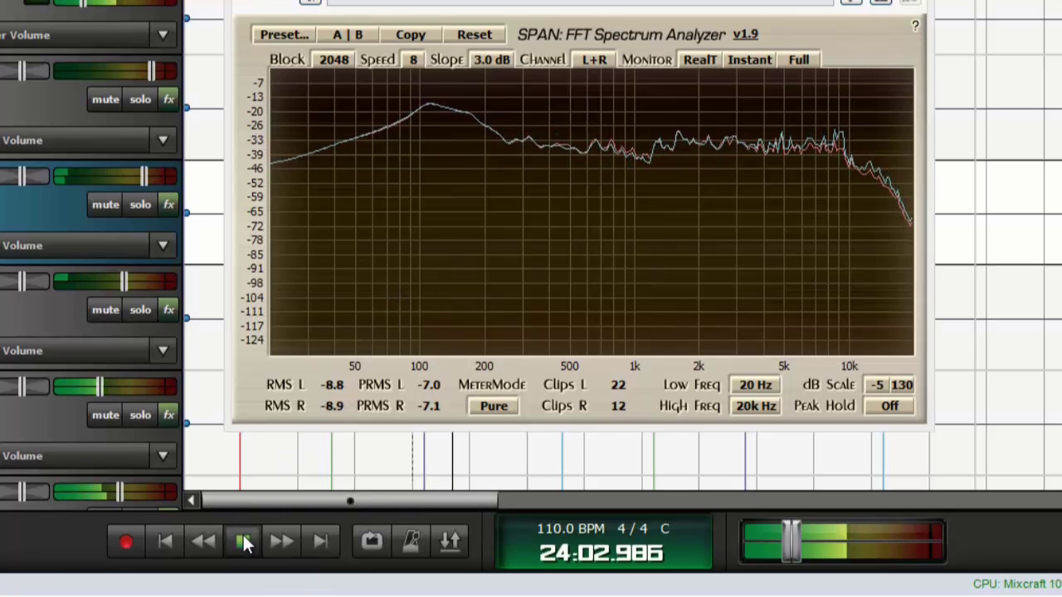
{"action": "left_click", "coordinate": [242, 540]}
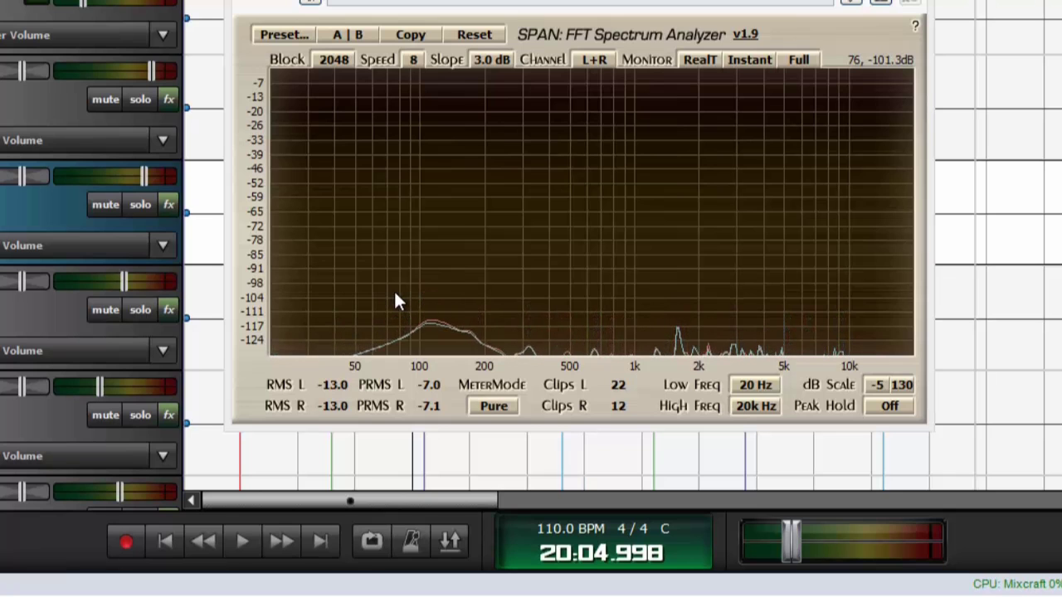
{"action": "left_click", "coordinate": [243, 541]}
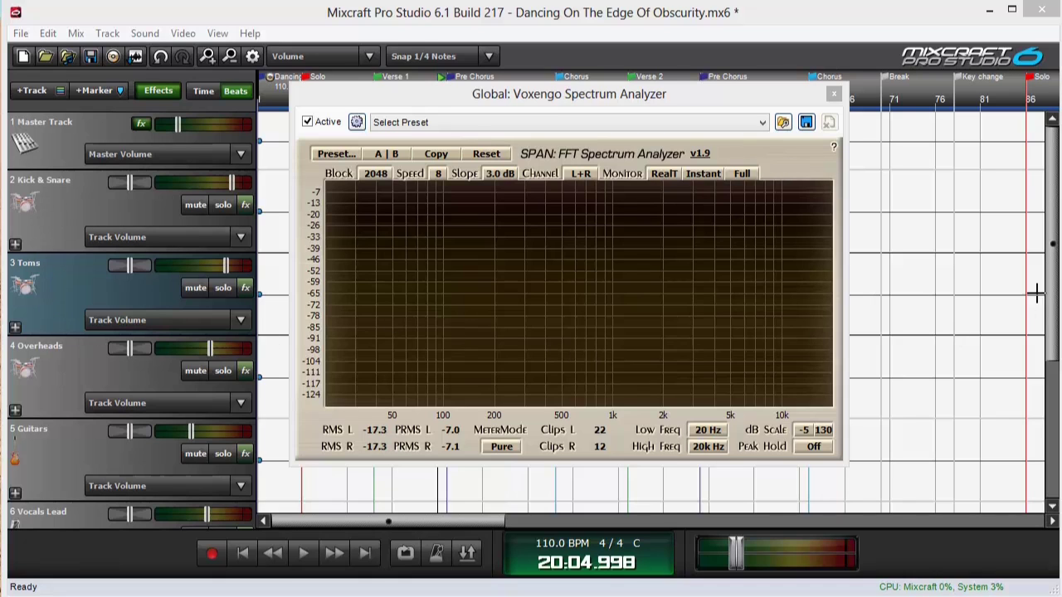
- Start playback and solo Kick & Snare, then switch the solo to Toms
{"action": "left_click_drag", "start_coordinate": [1051, 230], "coordinate": [1022, 264]}
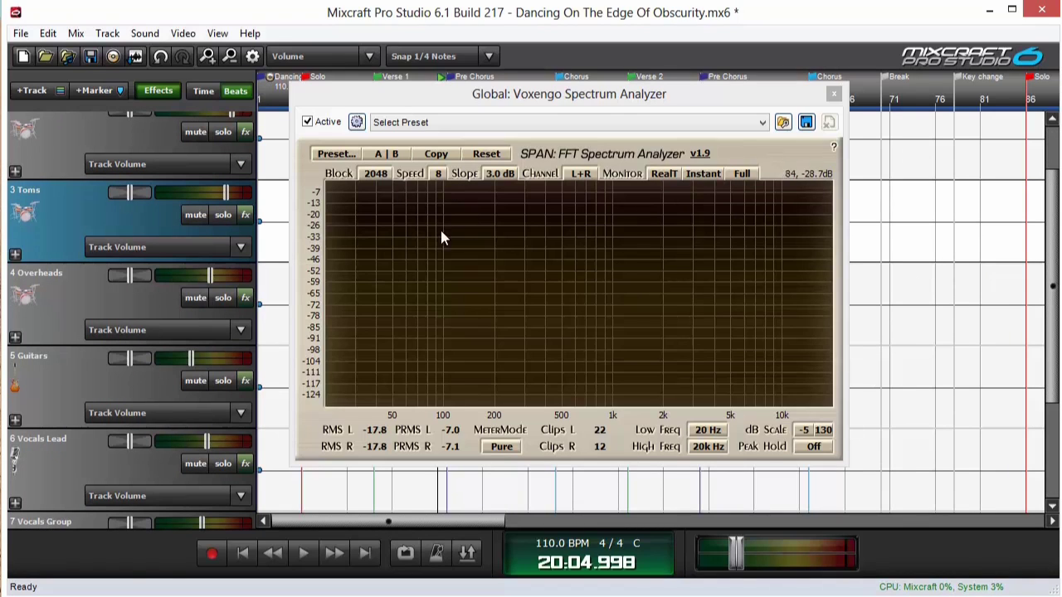
{"action": "left_click_drag", "start_coordinate": [1053, 340], "coordinate": [1055, 328]}
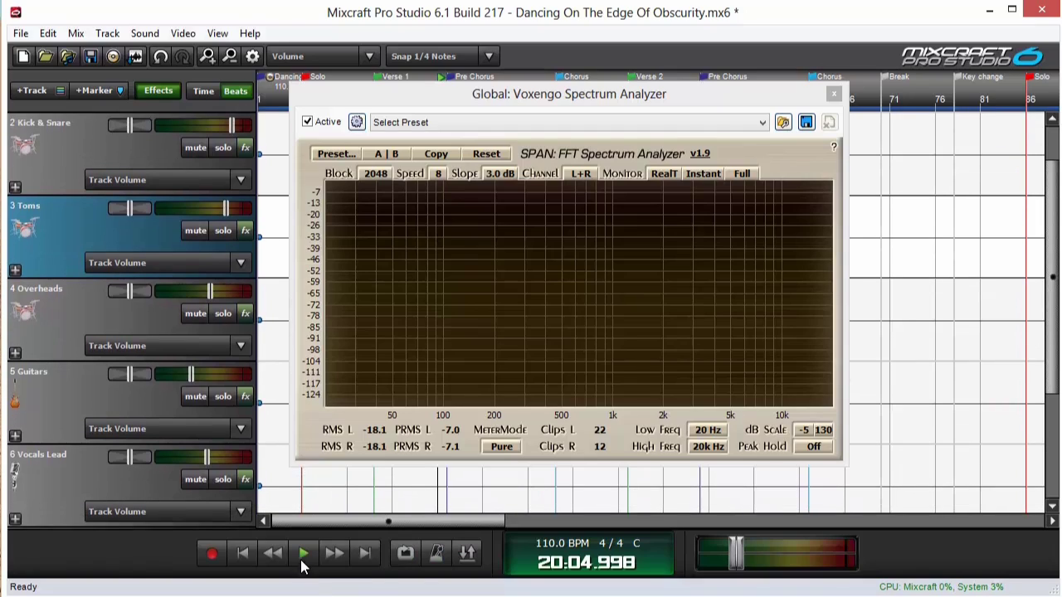
{"action": "left_click", "coordinate": [303, 554]}
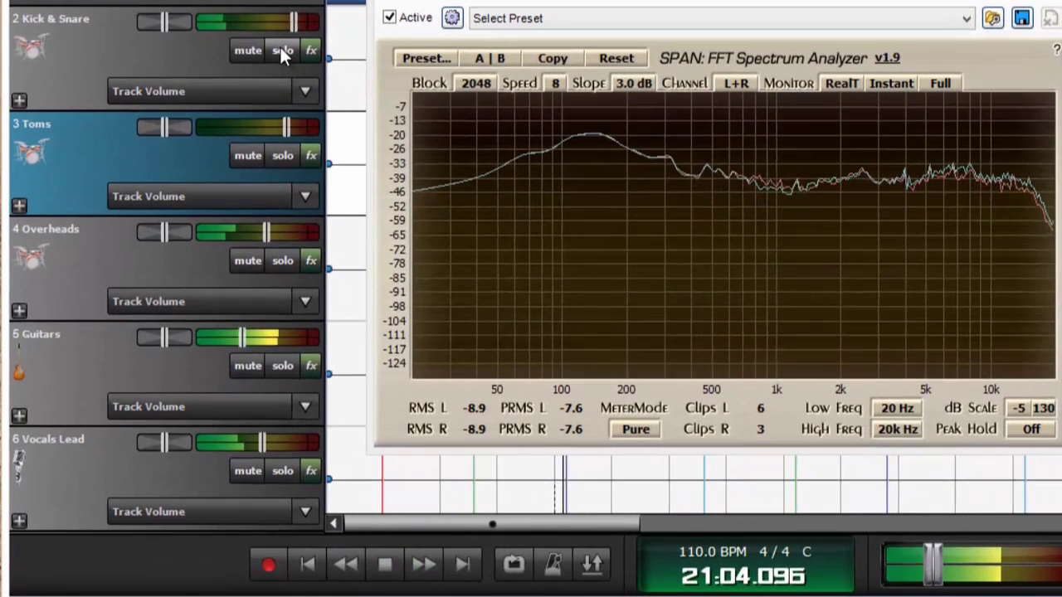
{"action": "left_click", "coordinate": [282, 50]}
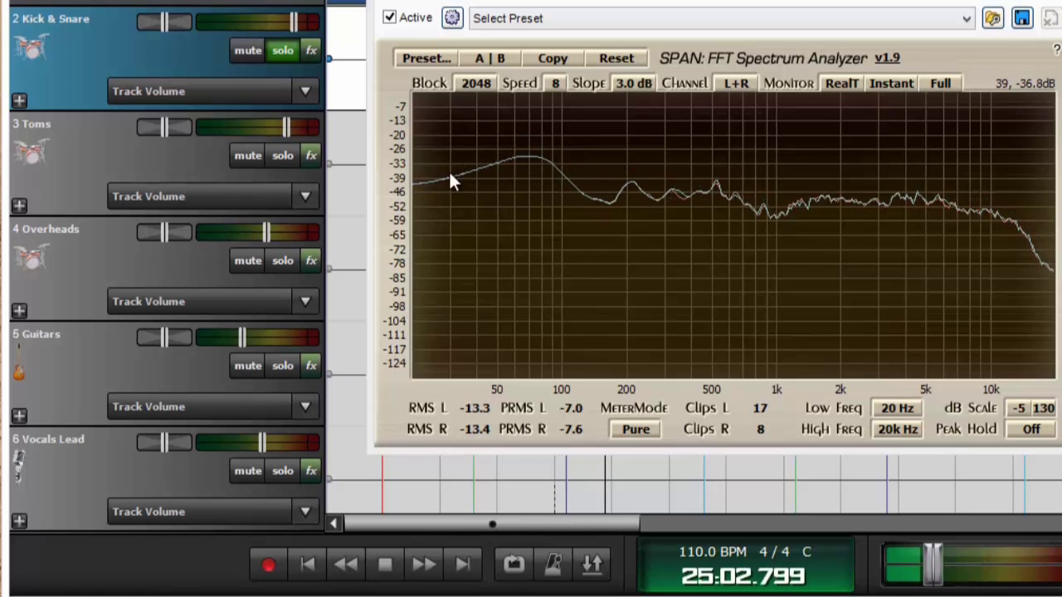
{"action": "left_click", "coordinate": [279, 151]}
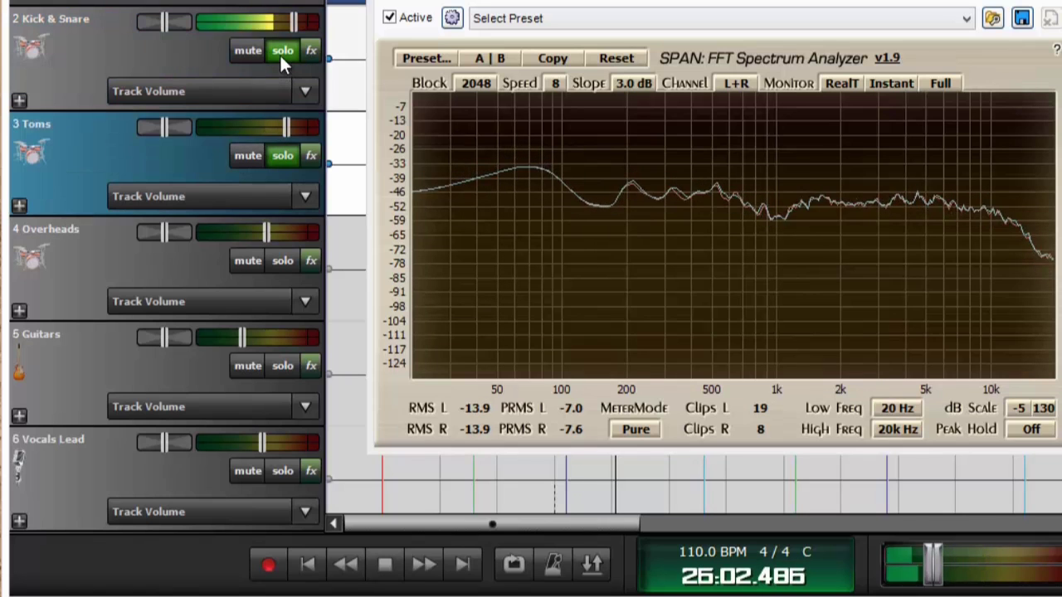
{"action": "left_click", "coordinate": [280, 51]}
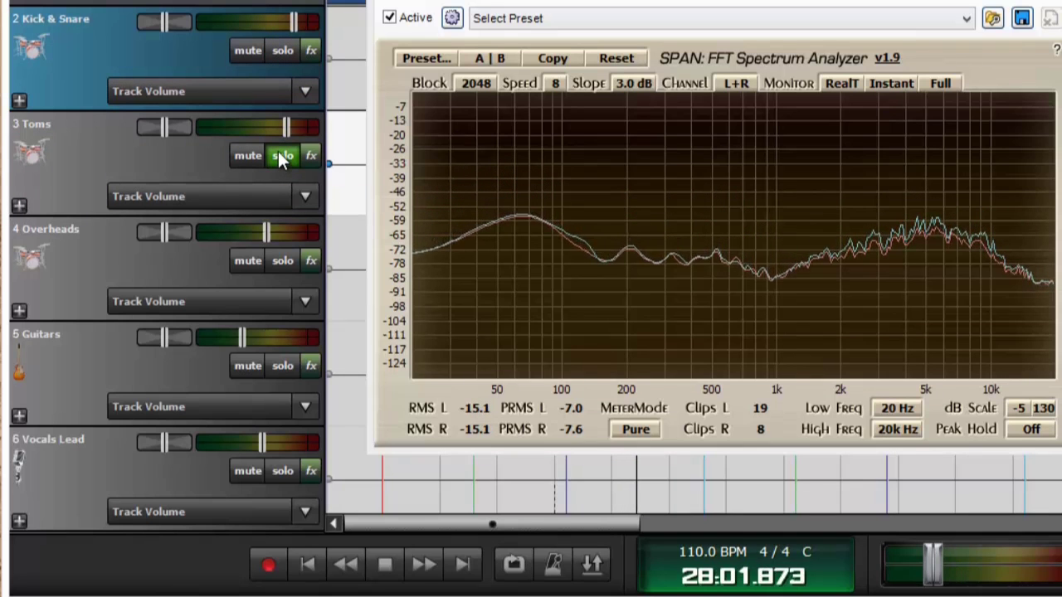
- Solo Overheads, then leave only Guitars soloed and stop playback
{"action": "left_click", "coordinate": [286, 259]}
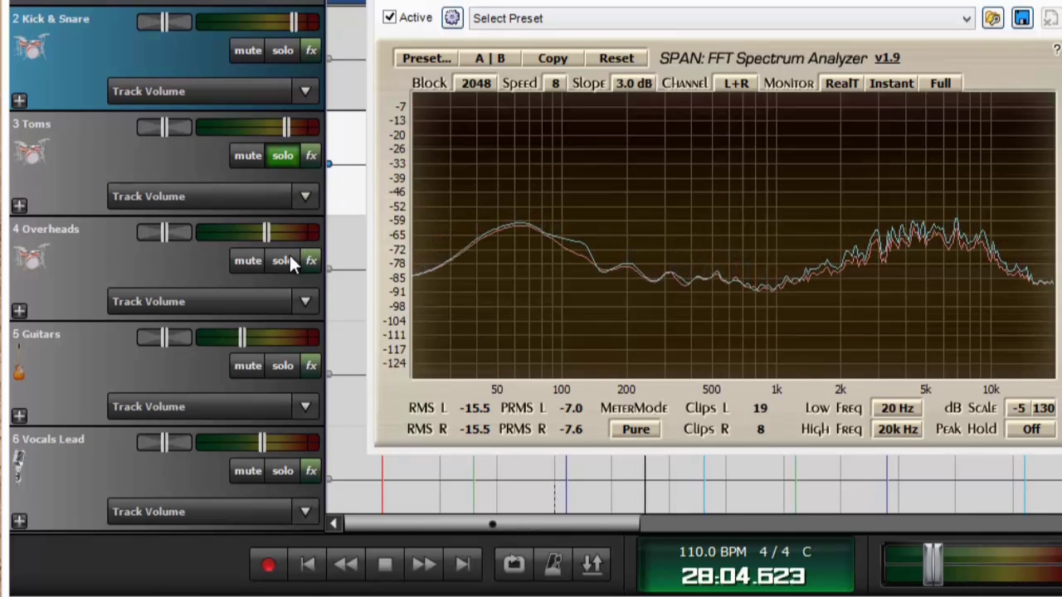
{"action": "left_click", "coordinate": [280, 157]}
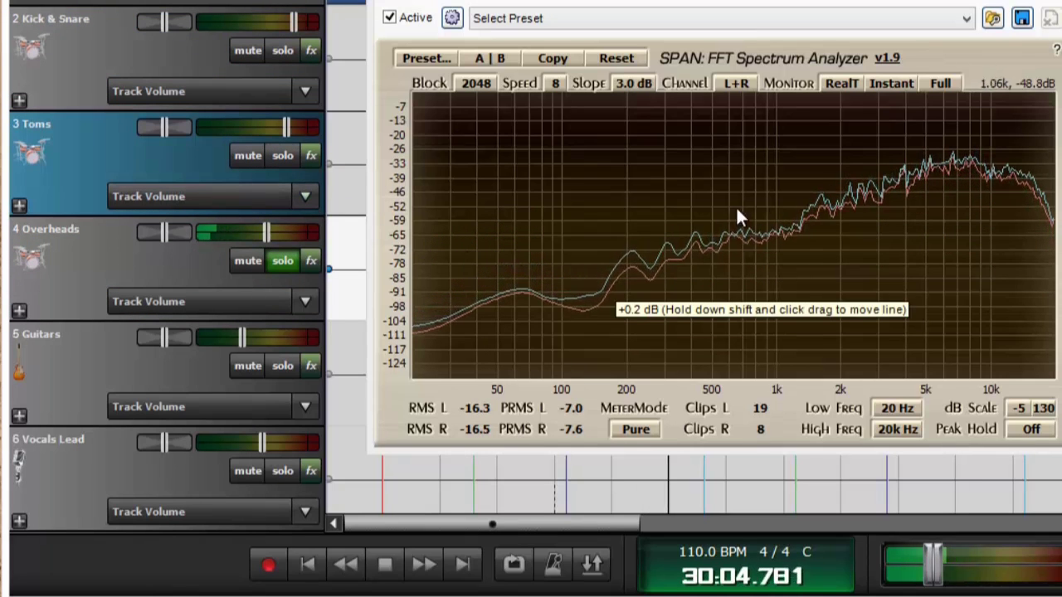
{"action": "left_click", "coordinate": [283, 365]}
{"action": "left_click", "coordinate": [281, 261]}
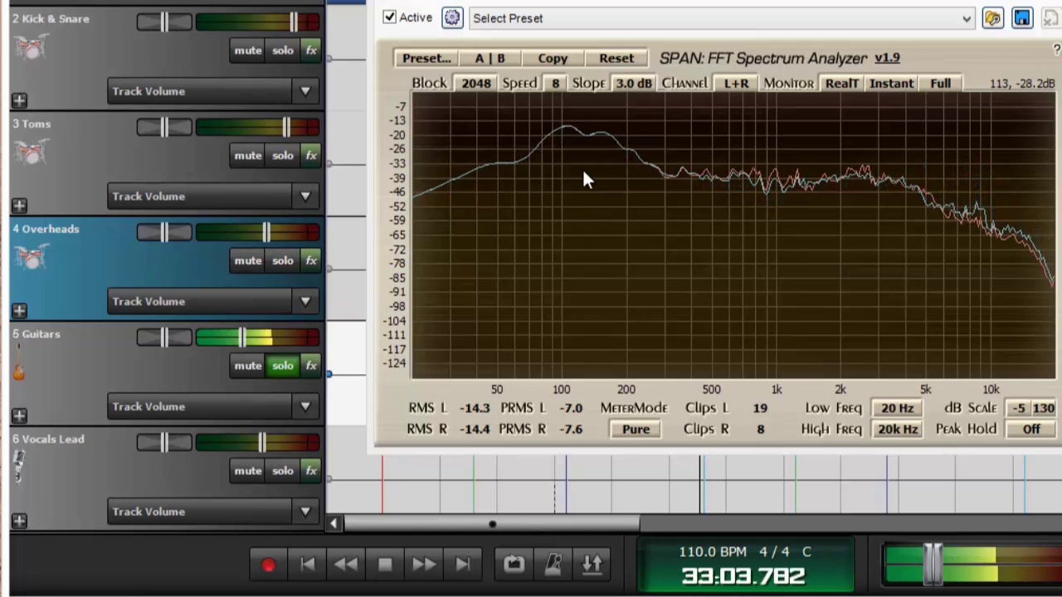
{"action": "left_click", "coordinate": [384, 564]}
- Expand the Guitars folder to reveal its Bass DI, Guitar 1 and Guitar 2 sub-tracks
{"action": "left_click", "coordinate": [71, 171]}
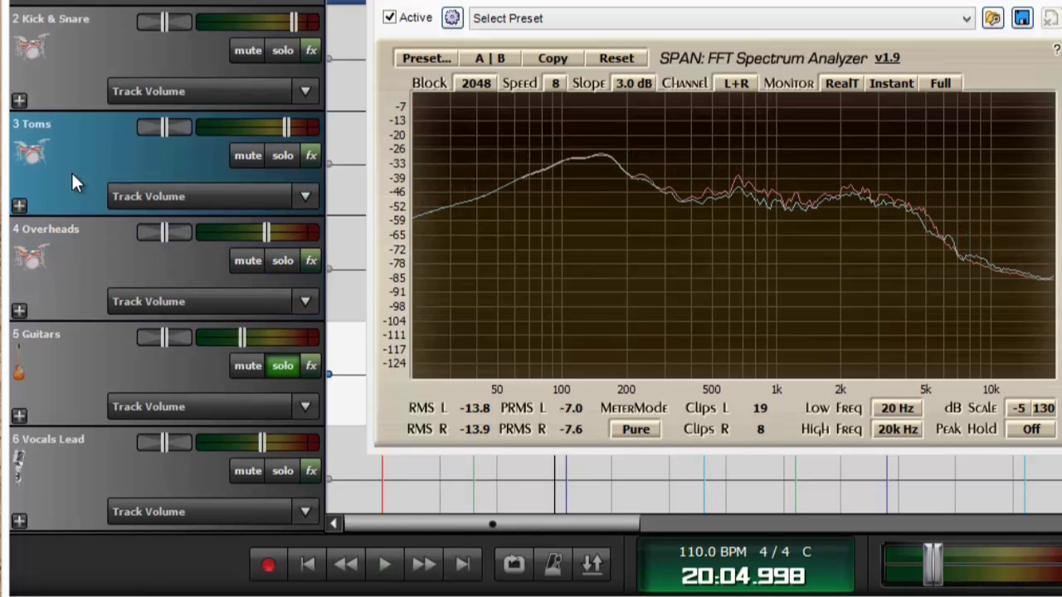
{"action": "scroll", "coordinate": [71, 170], "scroll_direction": "down", "scroll_amount": 1}
{"action": "scroll", "coordinate": [71, 170], "scroll_direction": "down", "scroll_amount": 5}
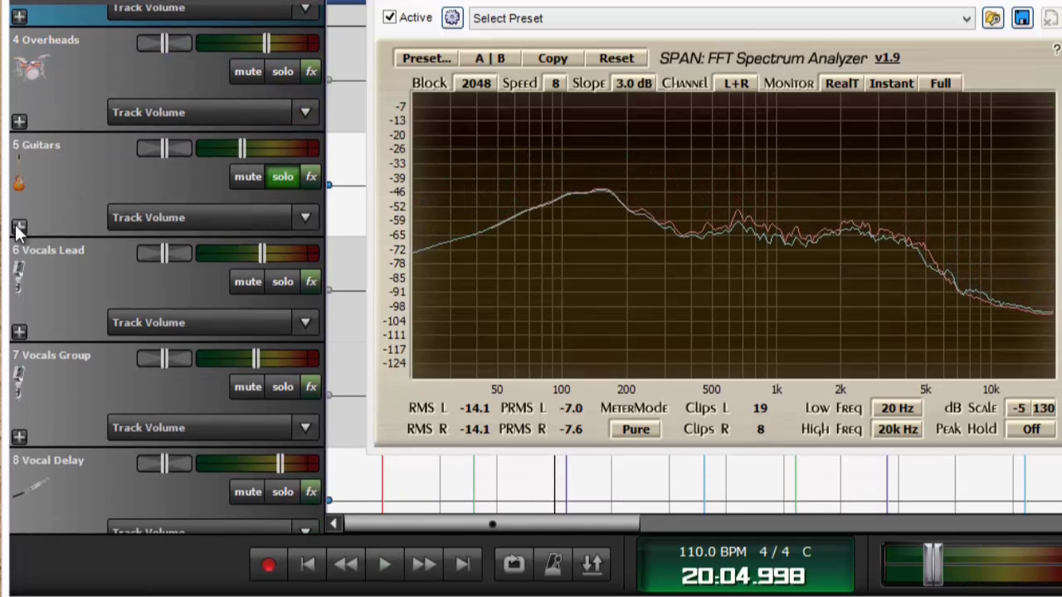
{"action": "left_click", "coordinate": [20, 227]}
{"action": "scroll", "coordinate": [128, 183], "scroll_direction": "down", "scroll_amount": 3}
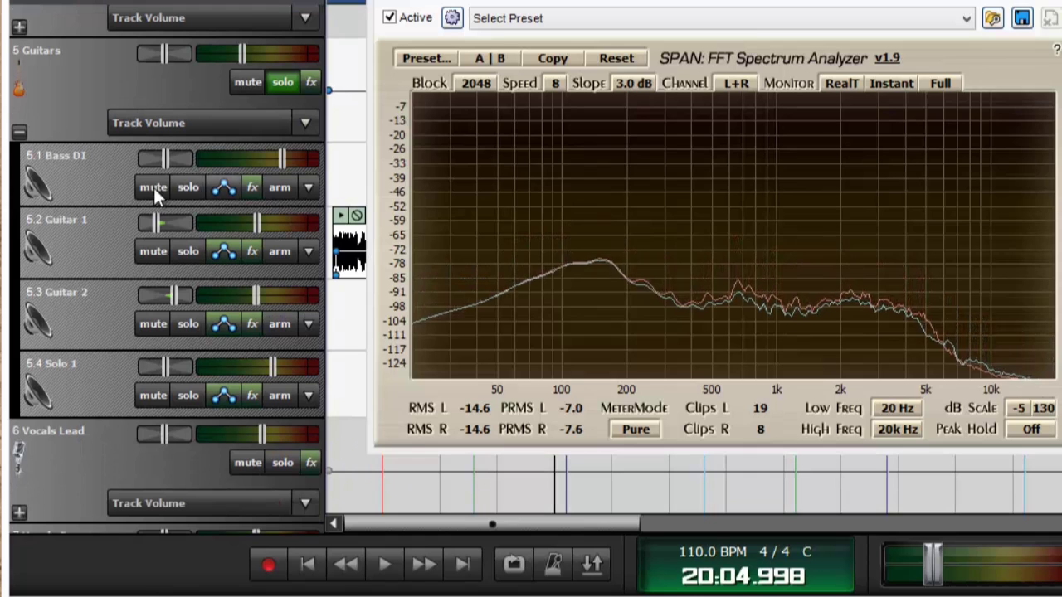
- During playback solo Bass DI, Guitar 1 and Guitar 2 in turn, ending on Bass DI, and show its effects
{"action": "left_click", "coordinate": [384, 565]}
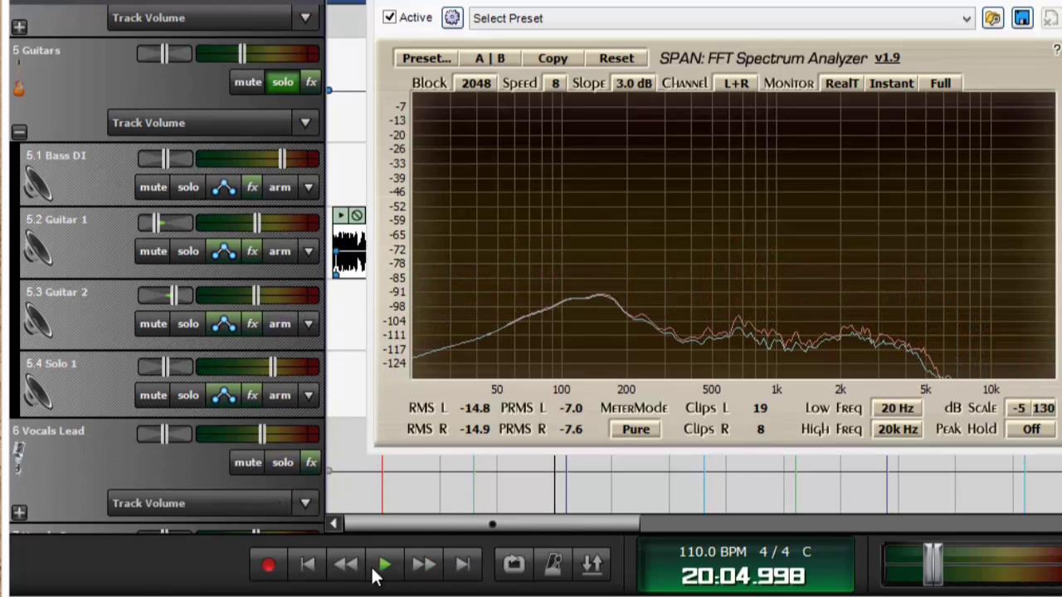
{"action": "left_click", "coordinate": [189, 187]}
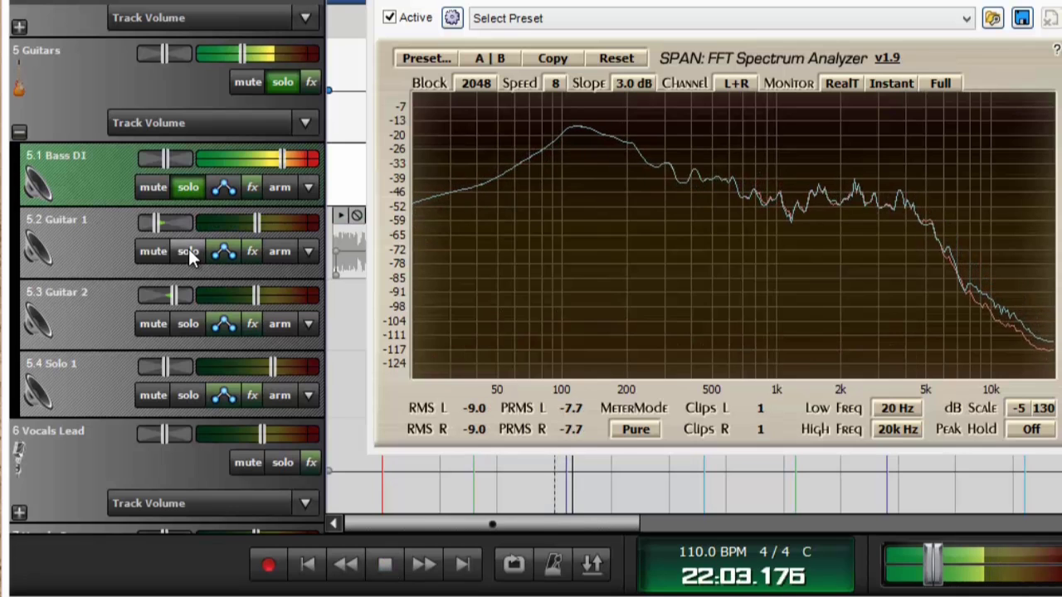
{"action": "left_click", "coordinate": [188, 251]}
{"action": "left_click", "coordinate": [186, 187]}
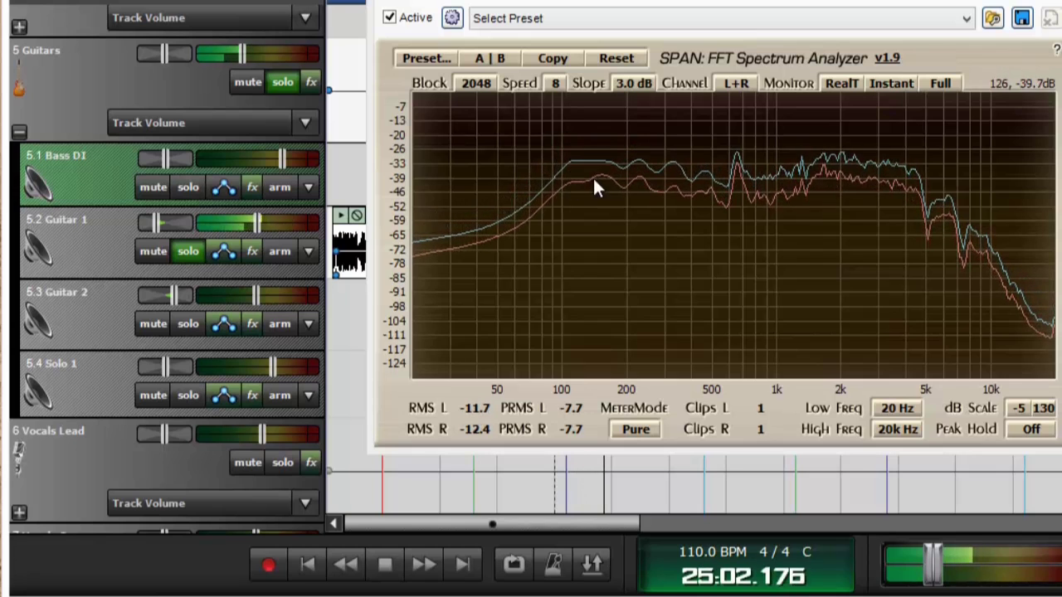
{"action": "left_click", "coordinate": [187, 324]}
{"action": "left_click", "coordinate": [188, 254]}
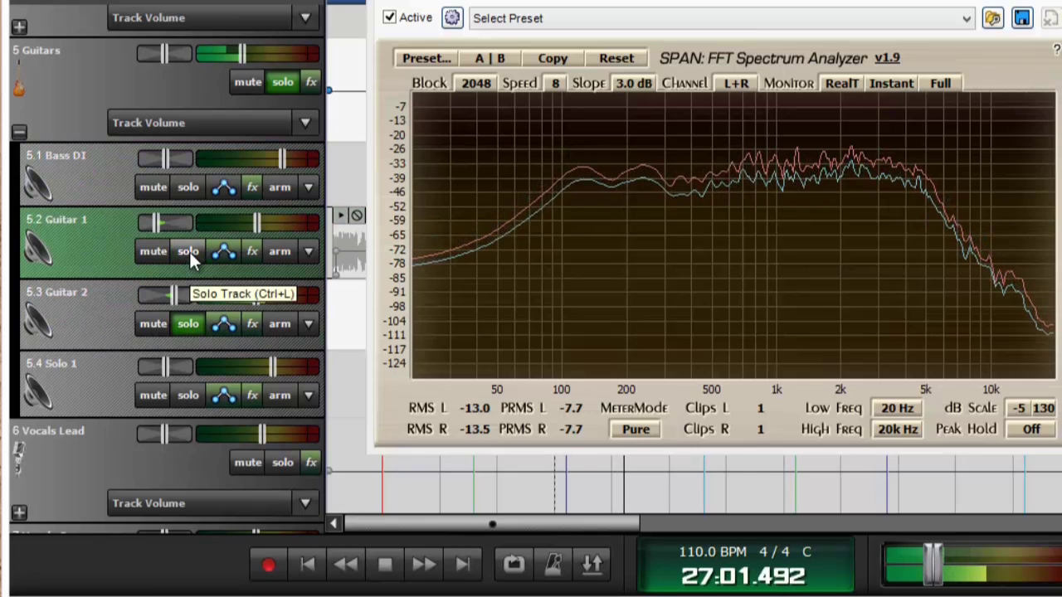
{"action": "left_click", "coordinate": [187, 186]}
{"action": "left_click", "coordinate": [185, 321]}
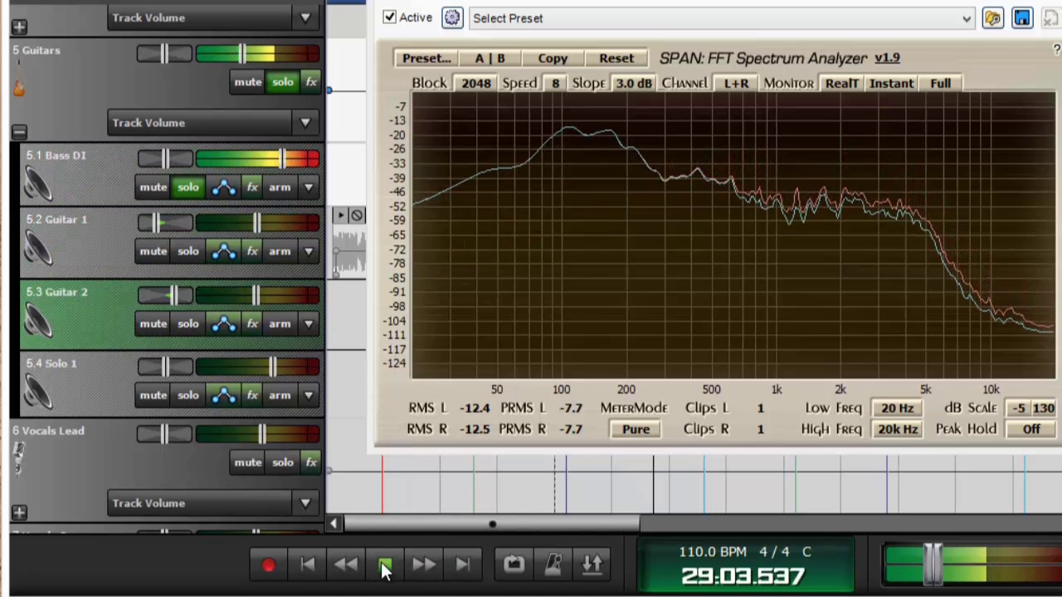
{"action": "left_click", "coordinate": [385, 564]}
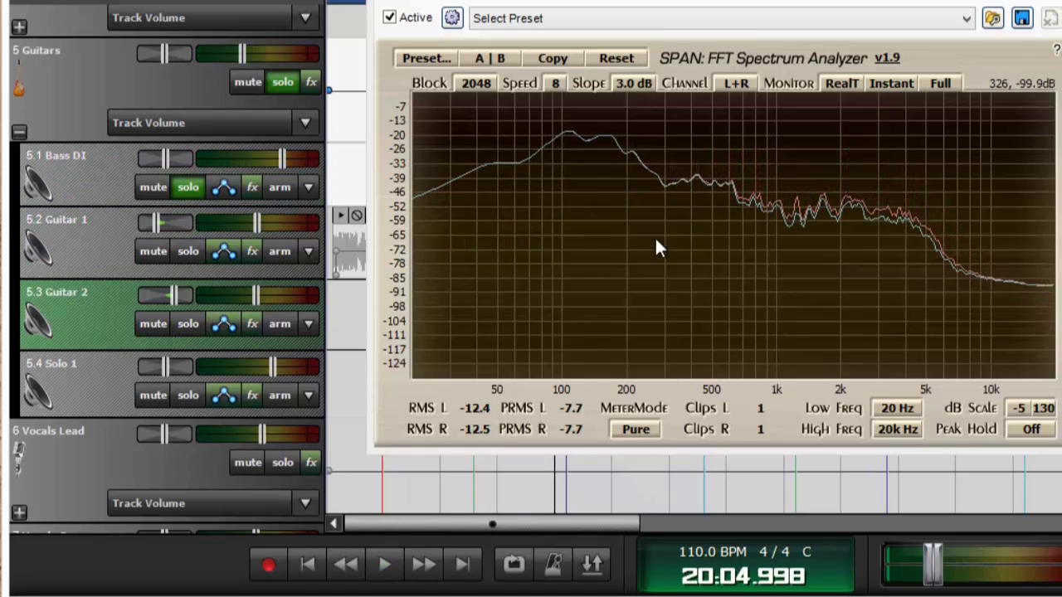
{"action": "left_click", "coordinate": [252, 186]}
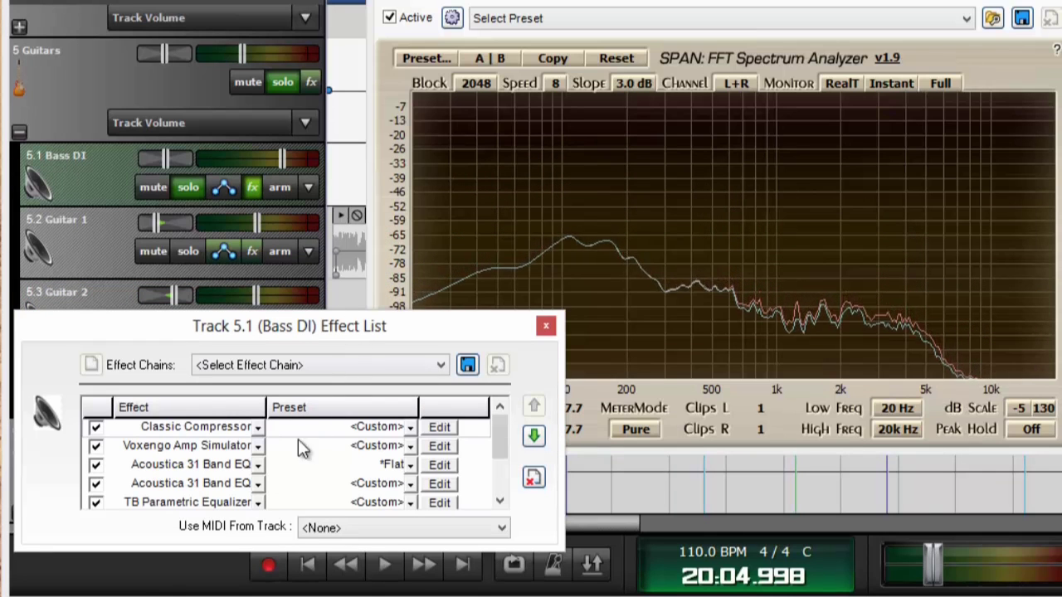
- Open the Bass DI's Acoustica 31 Band EQ beside the analyzer, closing the effect list
{"action": "left_click", "coordinate": [446, 465]}
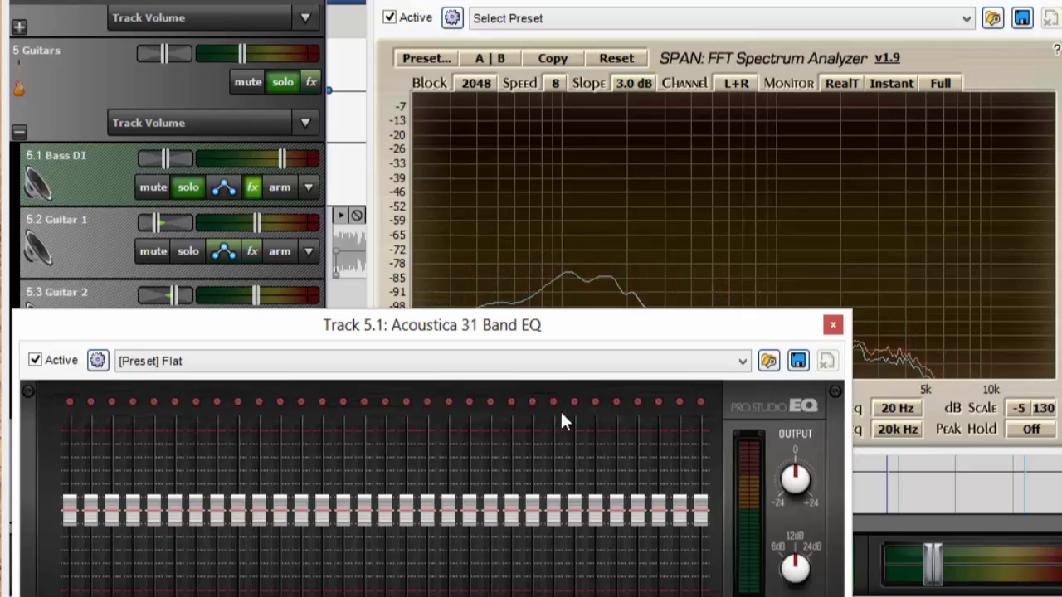
{"action": "left_click_drag", "start_coordinate": [762, 324], "coordinate": [1061, 50]}
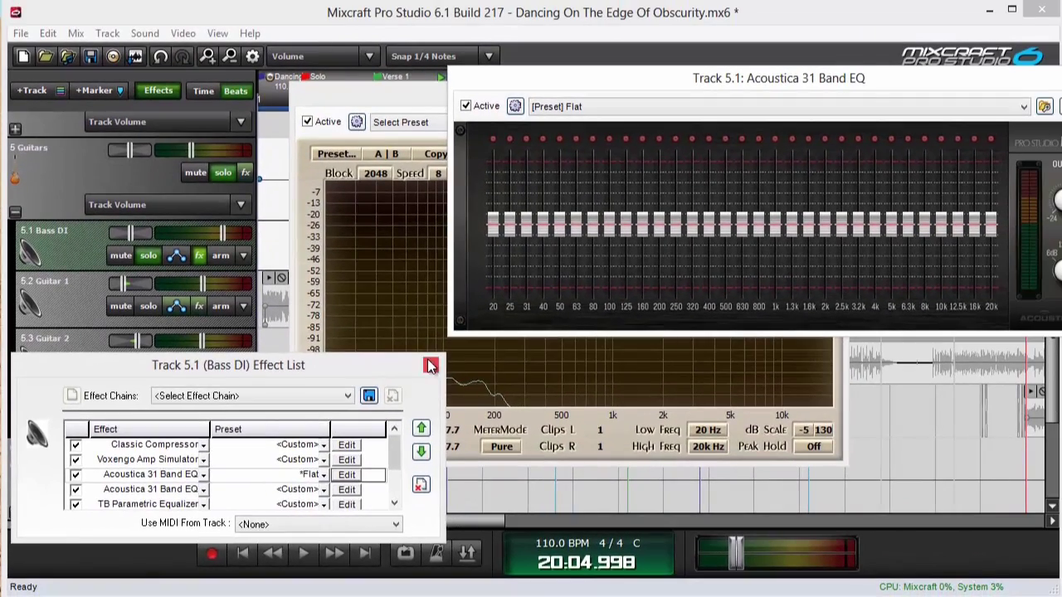
{"action": "left_click", "coordinate": [538, 328]}
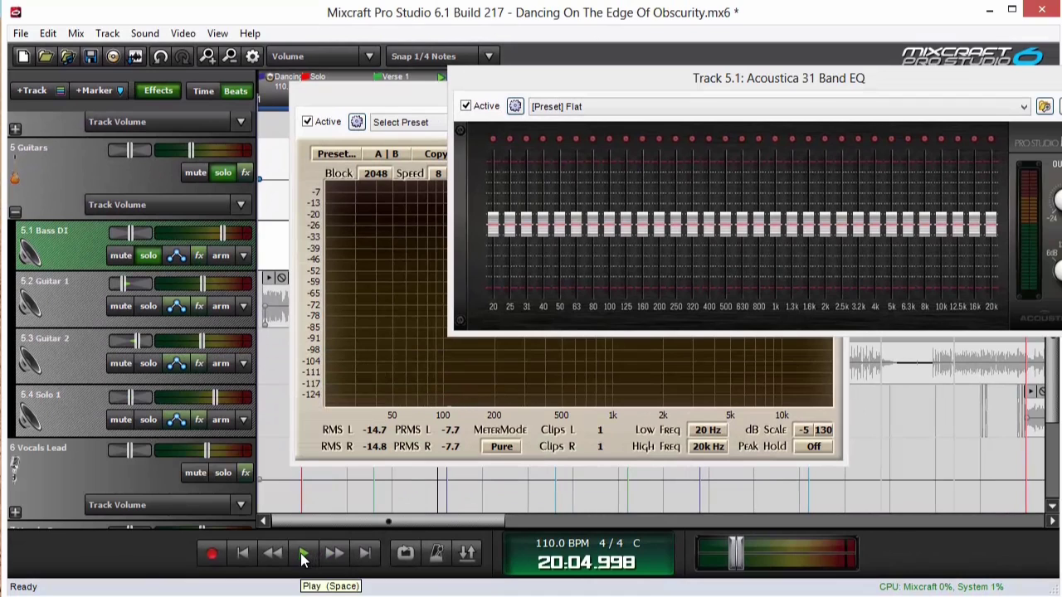
{"action": "left_click_drag", "start_coordinate": [564, 85], "coordinate": [943, 71]}
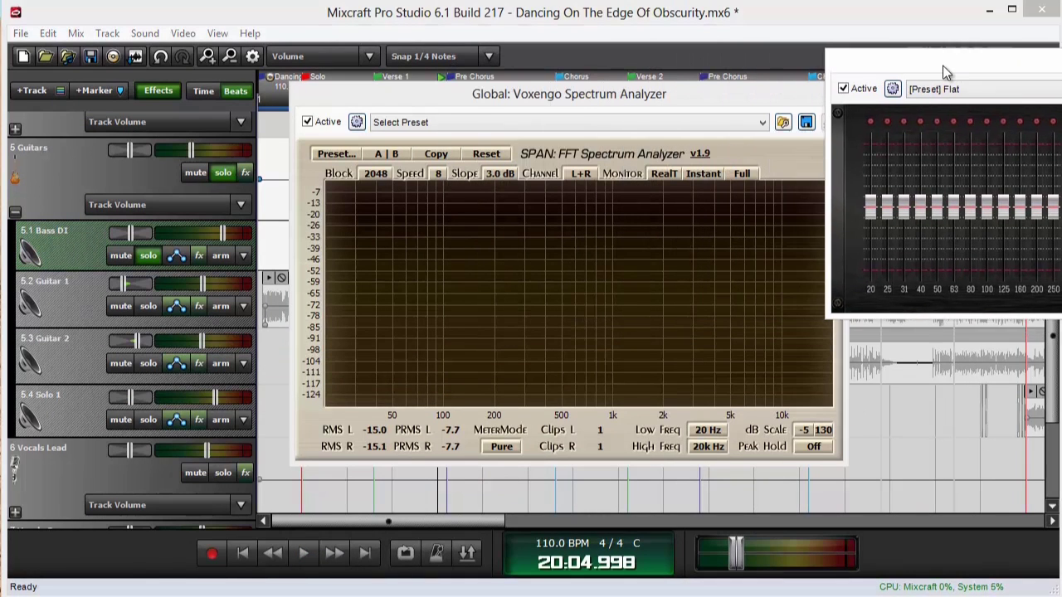
- Play the song and pull the 160 Hz EQ band down
{"action": "left_click", "coordinate": [304, 553]}
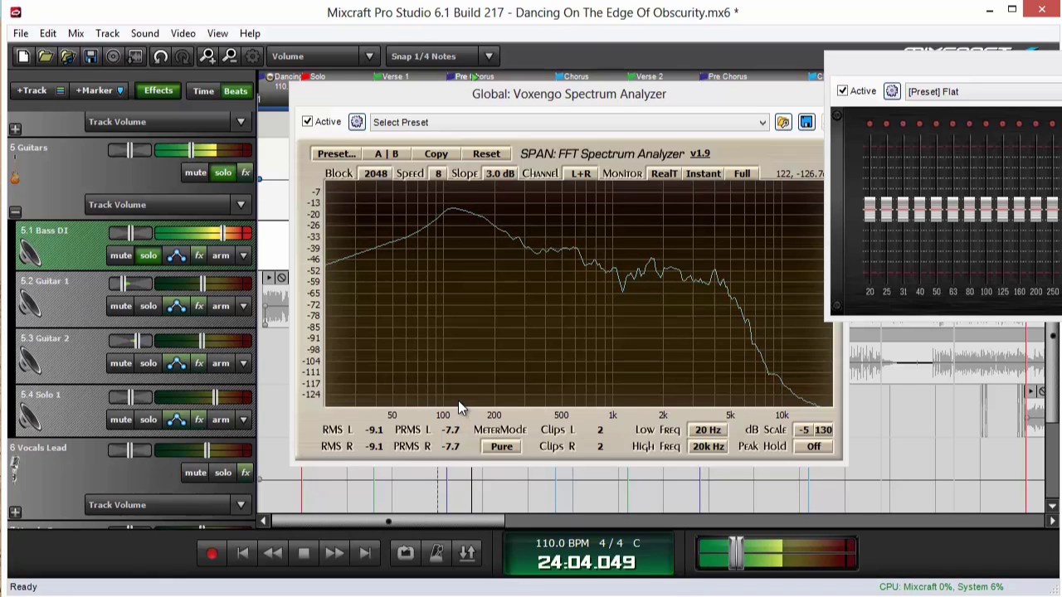
{"action": "left_click_drag", "start_coordinate": [954, 71], "coordinate": [666, 268]}
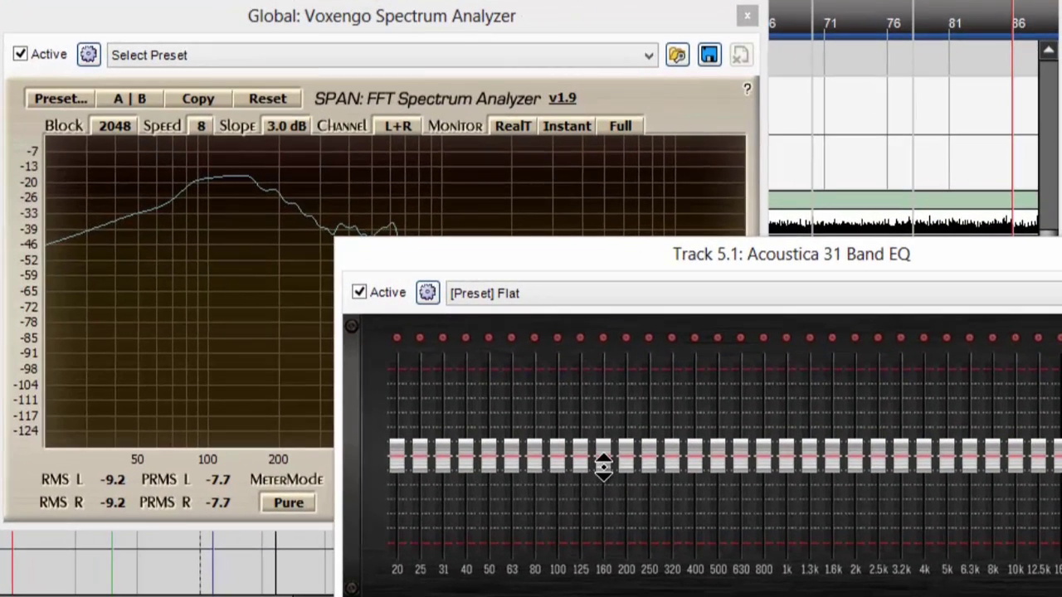
{"action": "left_click_drag", "start_coordinate": [610, 461], "coordinate": [616, 518]}
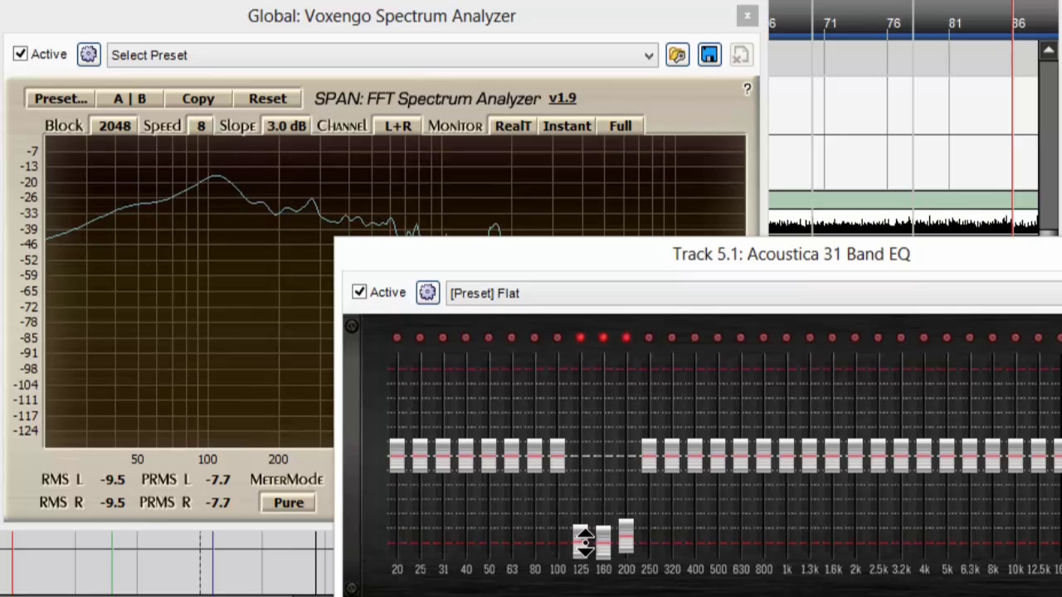
- Cut the 125, 160 and 100 Hz bands further, then bypass the EQ to hear the uncut bass
{"action": "left_click_drag", "start_coordinate": [584, 541], "coordinate": [592, 341]}
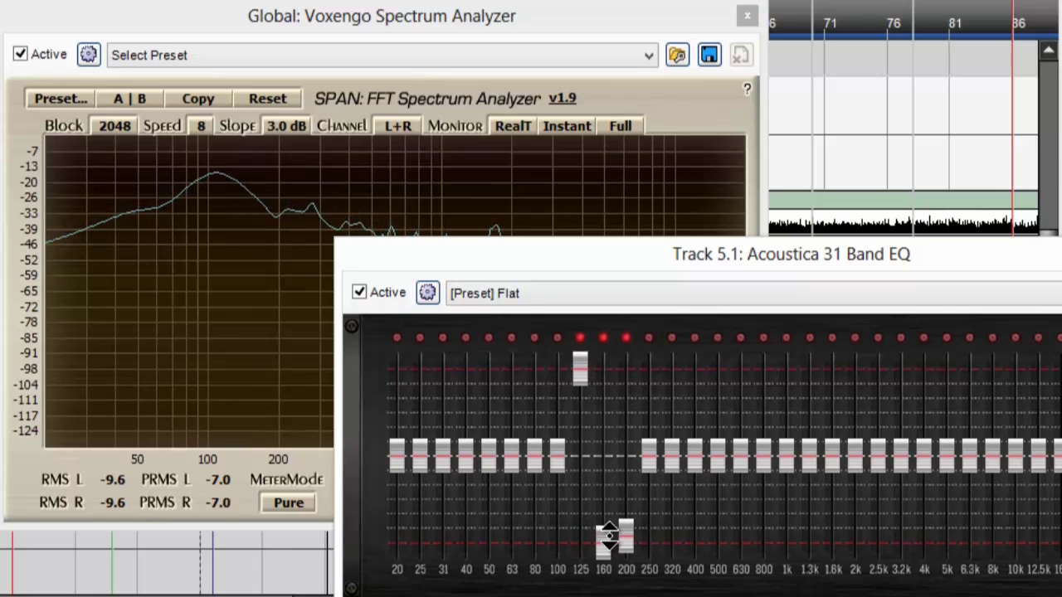
{"action": "left_click_drag", "start_coordinate": [608, 410], "coordinate": [604, 364]}
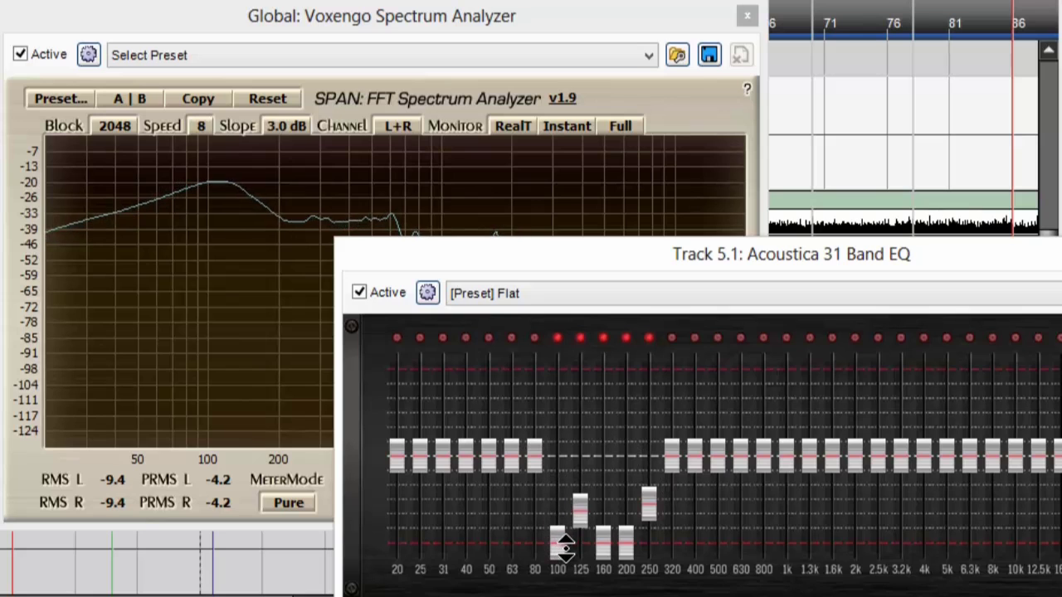
{"action": "left_click_drag", "start_coordinate": [564, 546], "coordinate": [591, 510]}
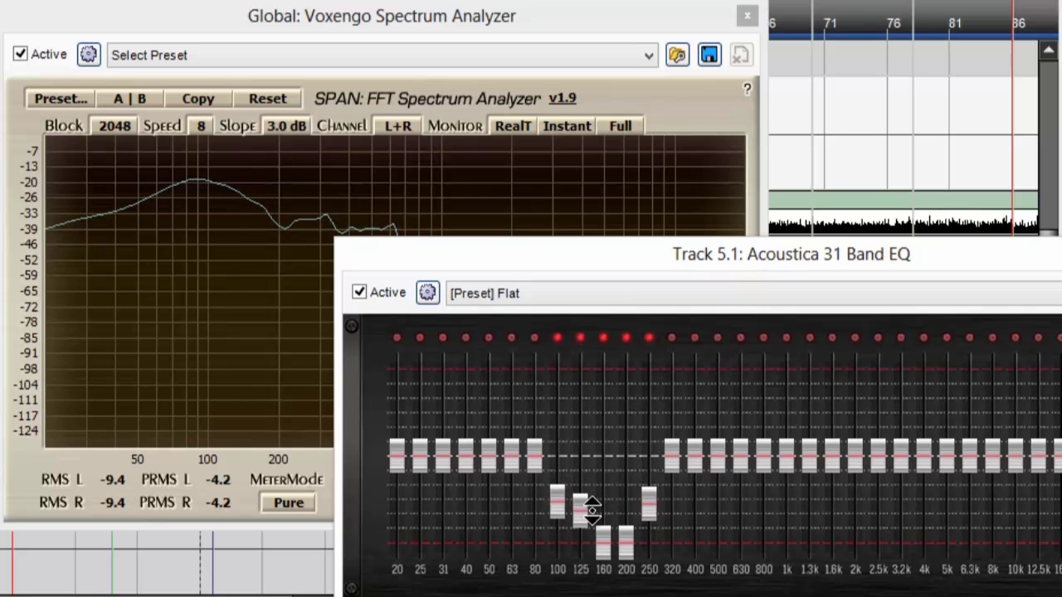
{"action": "left_click_drag", "start_coordinate": [702, 255], "coordinate": [905, 182]}
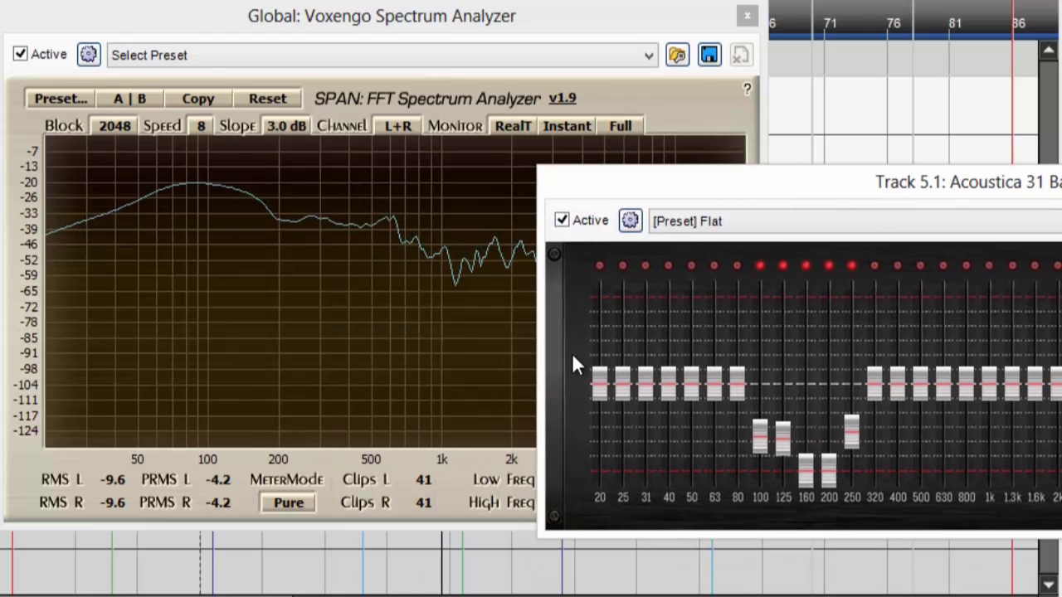
{"action": "left_click", "coordinate": [562, 219]}
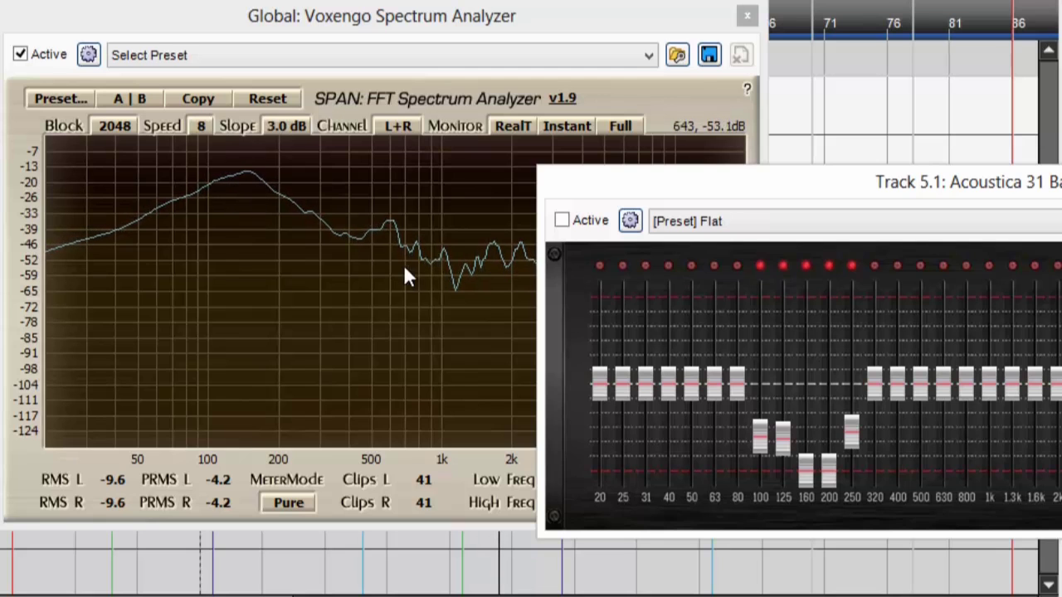
- Toggle the EQ's Active checkbox off and on to compare, leaving the cuts enabled
{"action": "left_click", "coordinate": [561, 220]}
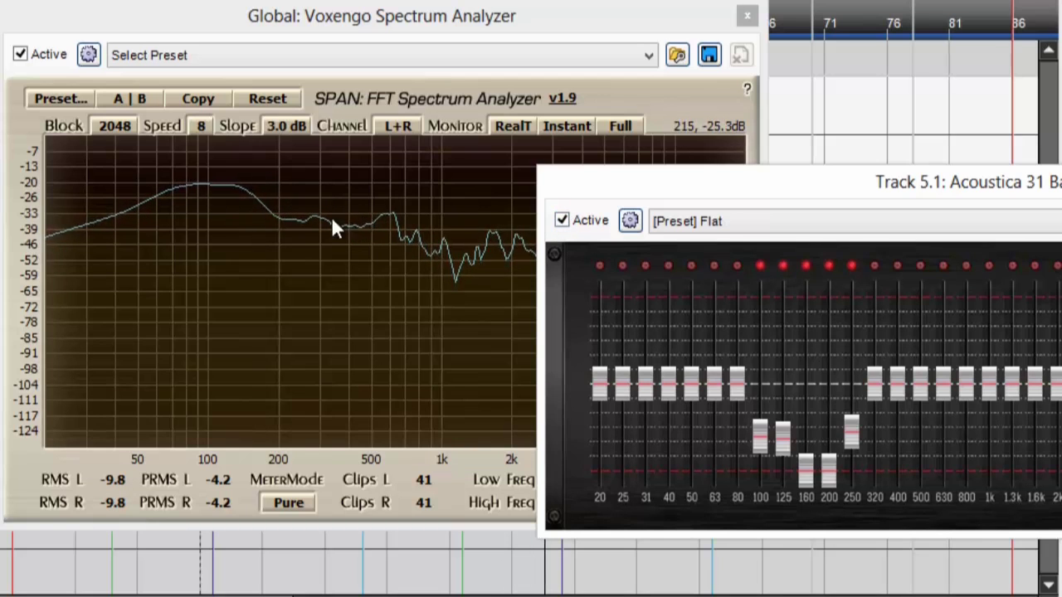
{"action": "left_click", "coordinate": [562, 220]}
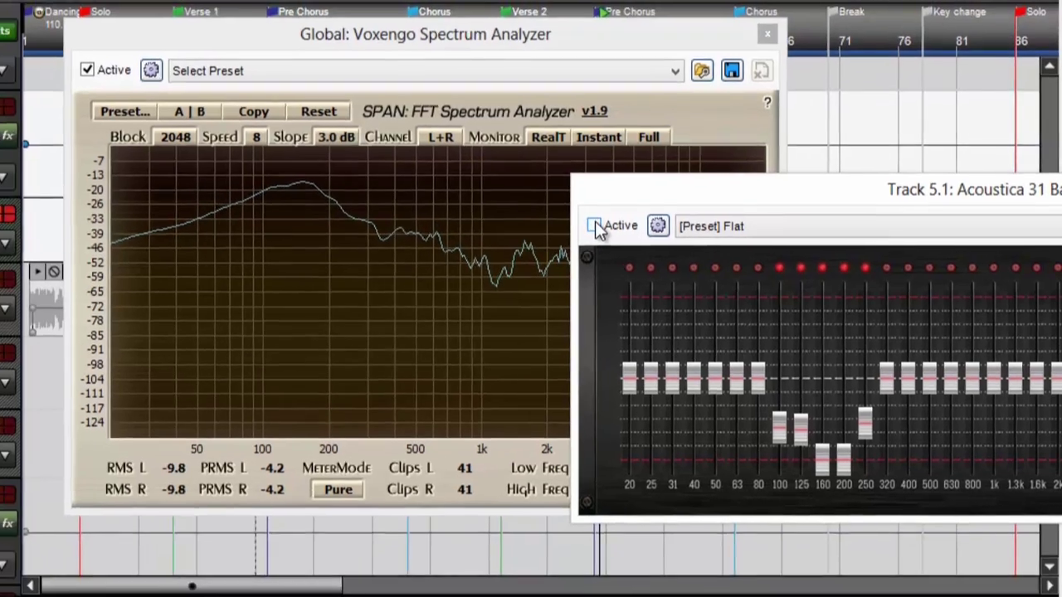
{"action": "left_click", "coordinate": [562, 220]}
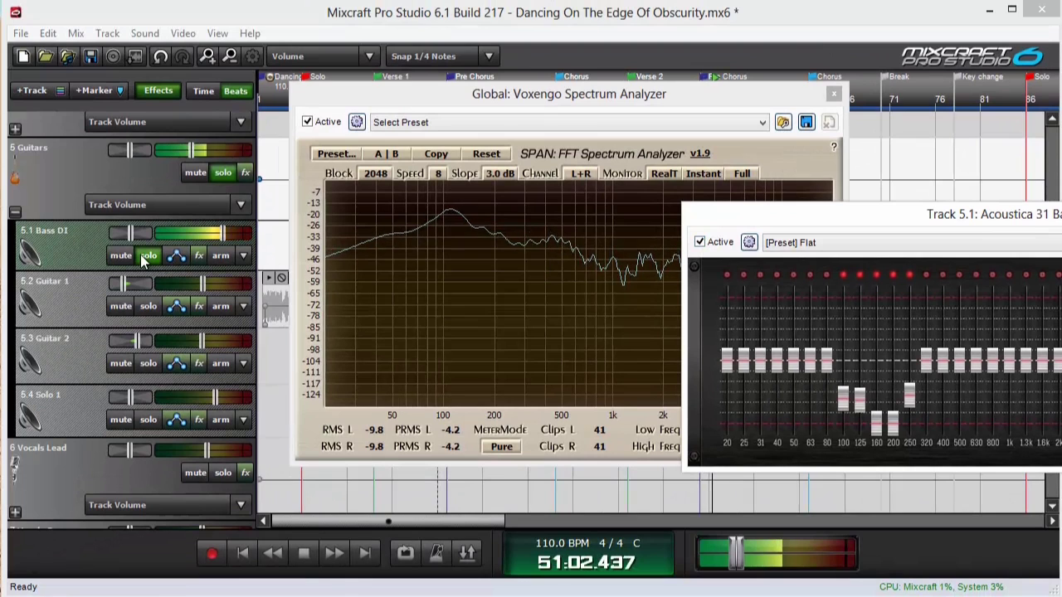
- Unsolo Bass DI, select the Guitars group, bypass the Bass DI EQ and stop playback
{"action": "left_click", "coordinate": [148, 257]}
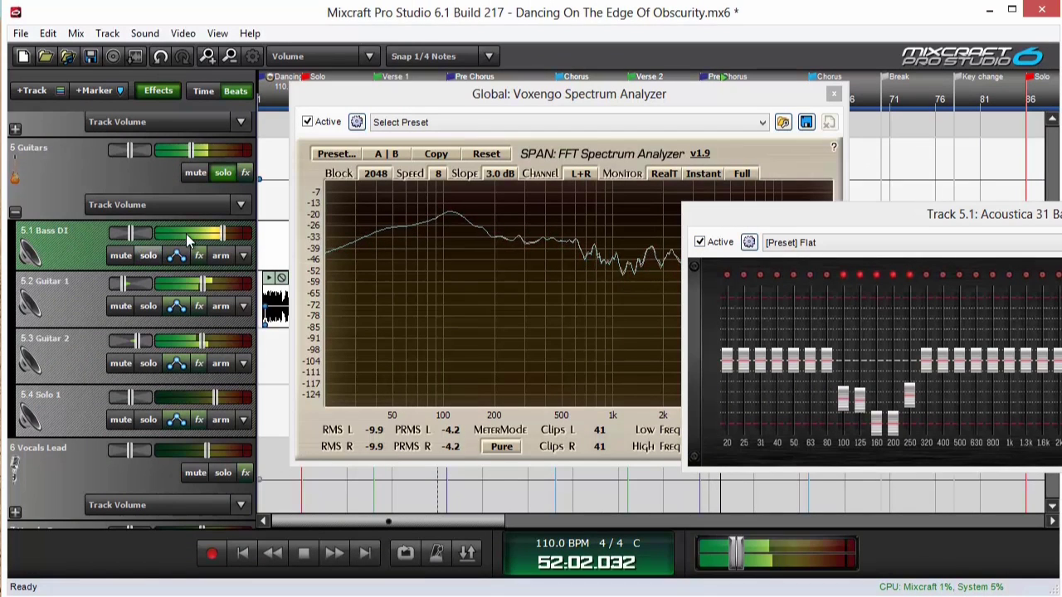
{"action": "left_click", "coordinate": [225, 177]}
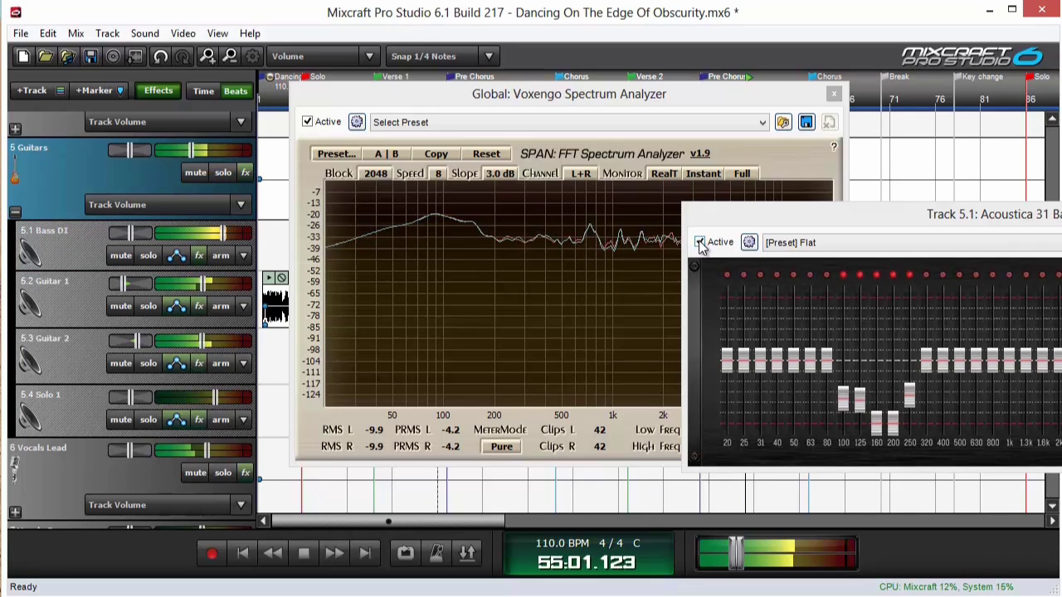
{"action": "left_click", "coordinate": [699, 242]}
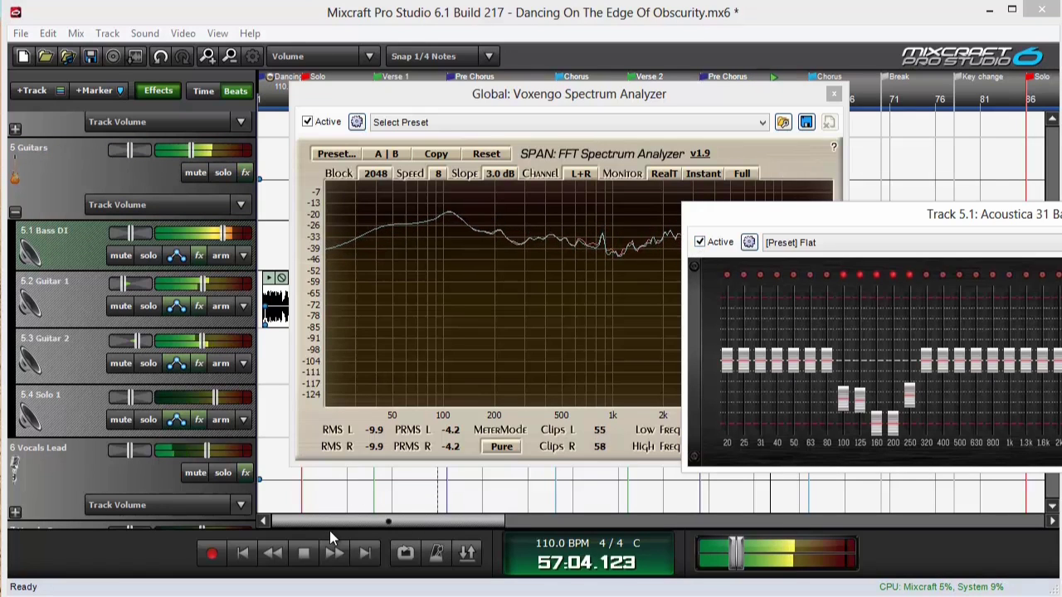
{"action": "left_click", "coordinate": [303, 552]}
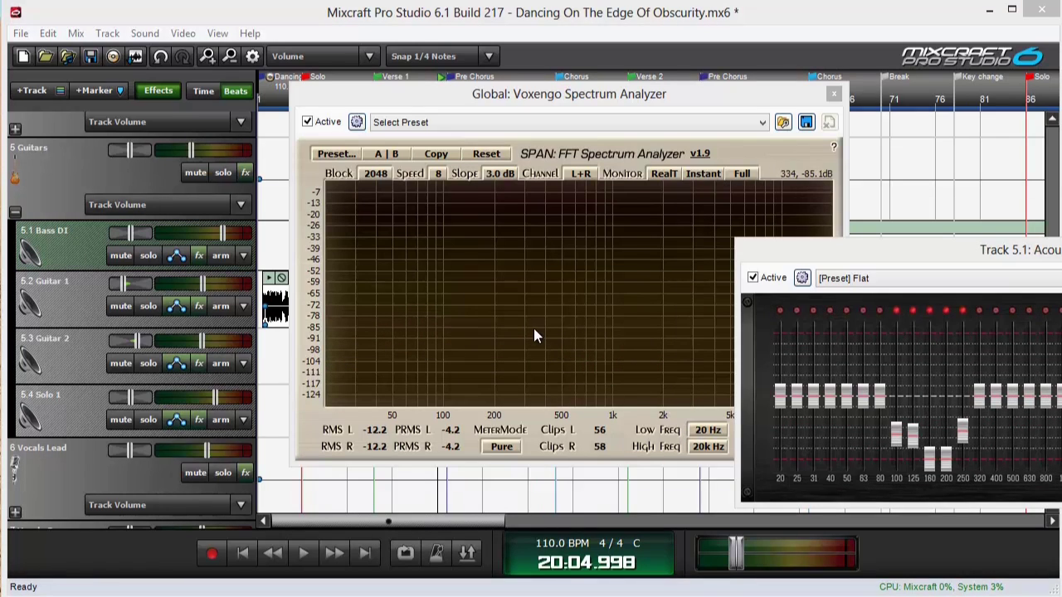
- Close the Bass DI's 31-band EQ and collapse the Guitars folder
{"action": "left_click_drag", "start_coordinate": [931, 258], "coordinate": [441, 262]}
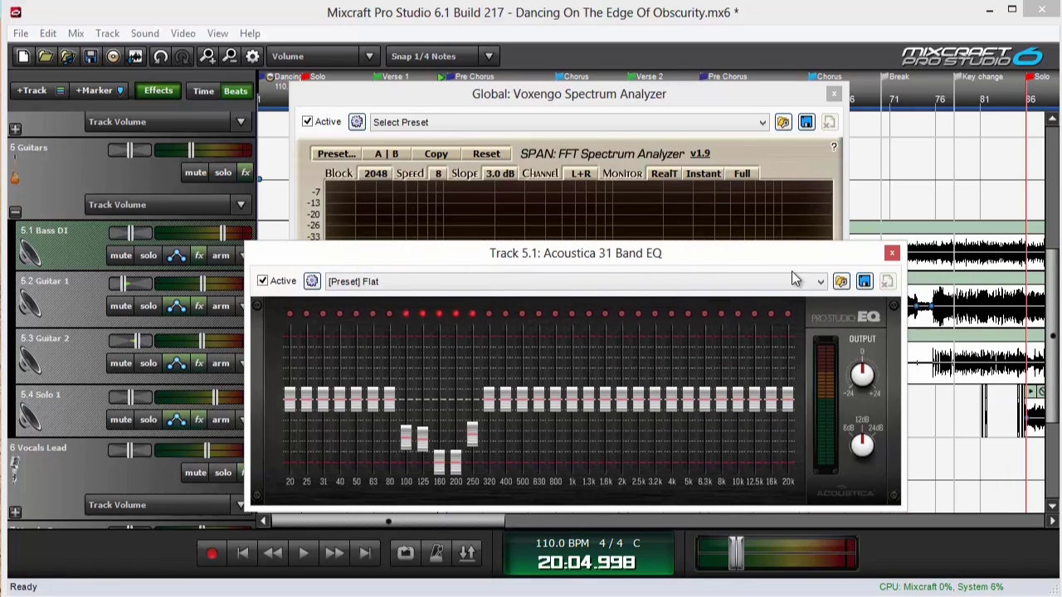
{"action": "left_click", "coordinate": [892, 252]}
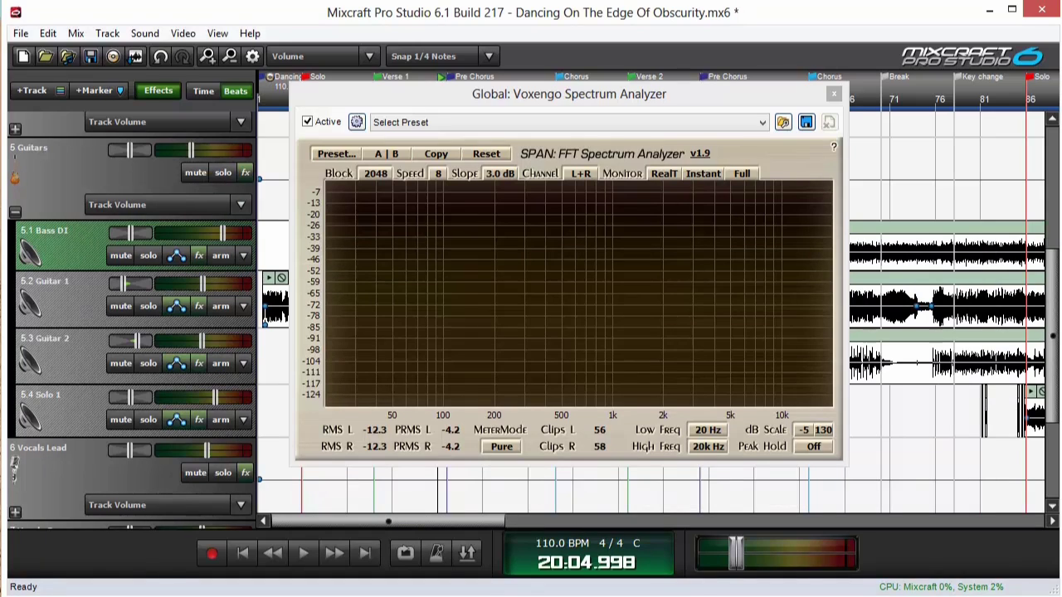
{"action": "left_click", "coordinate": [15, 214]}
{"action": "scroll", "coordinate": [100, 247], "scroll_direction": "up", "scroll_amount": 4}
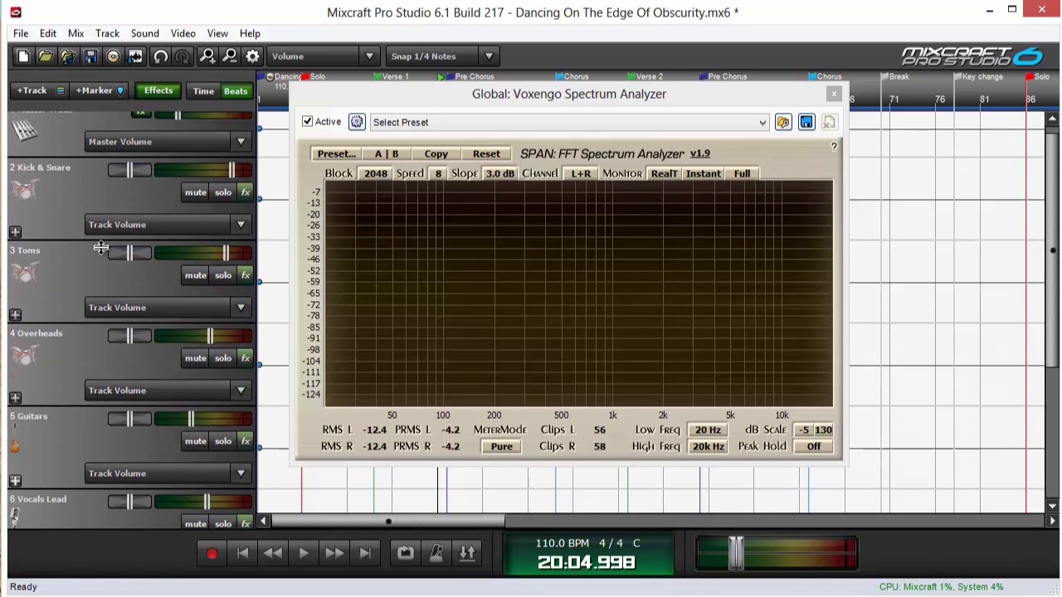
- Reposition the SPAN window and play the song to watch the master spectrum, then stop
{"action": "left_click_drag", "start_coordinate": [436, 92], "coordinate": [503, 92]}
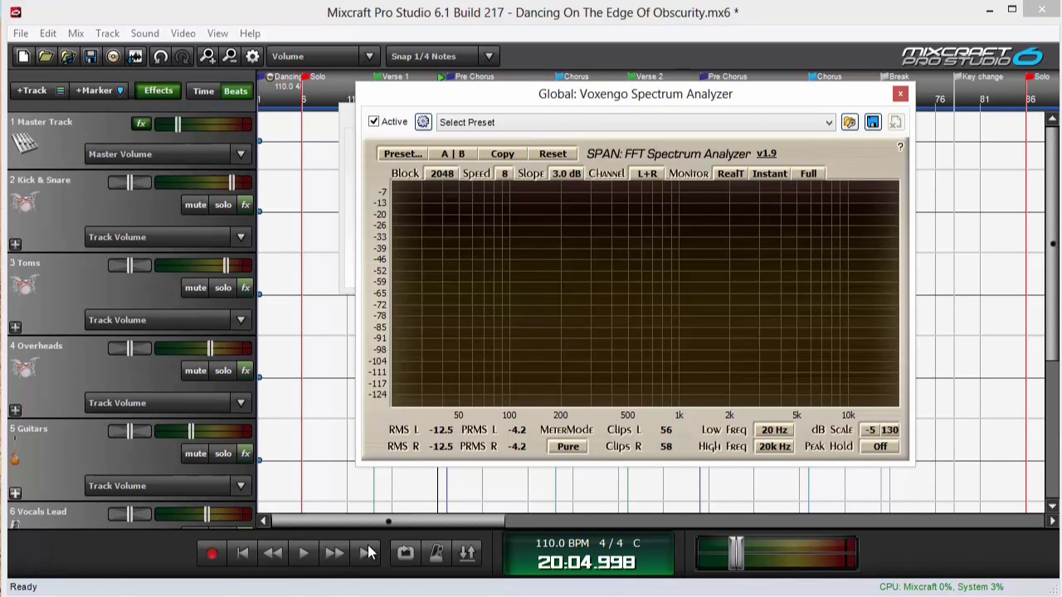
{"action": "left_click", "coordinate": [304, 553]}
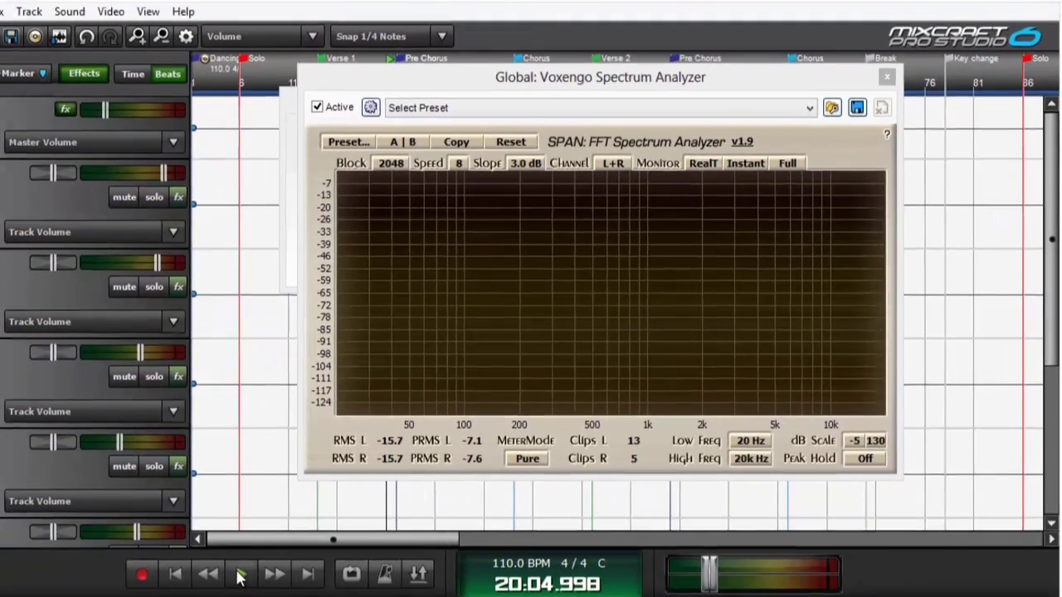
{"action": "left_click", "coordinate": [239, 578]}
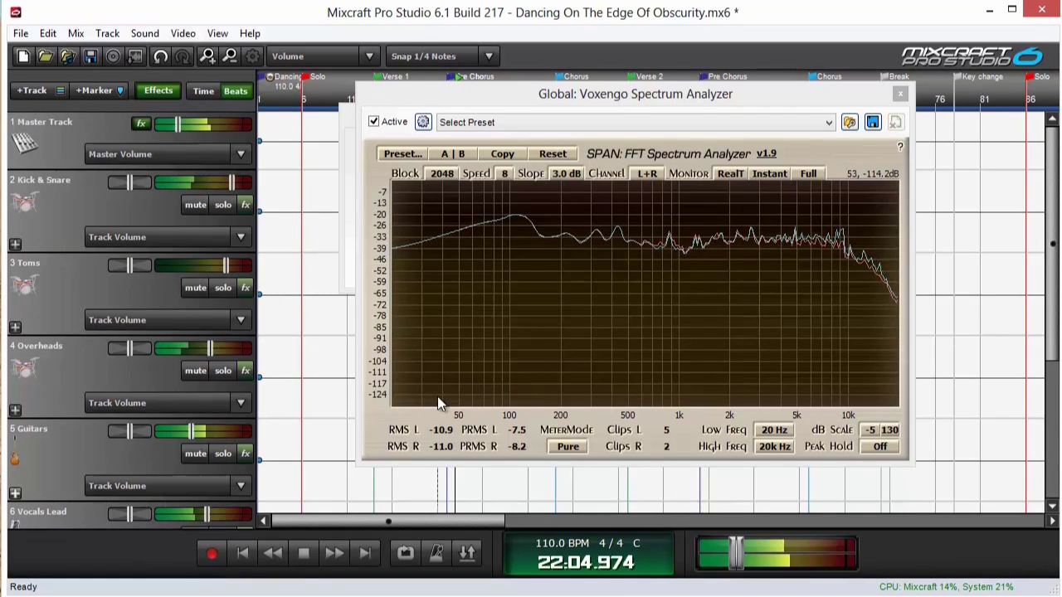
{"action": "left_click", "coordinate": [303, 557]}
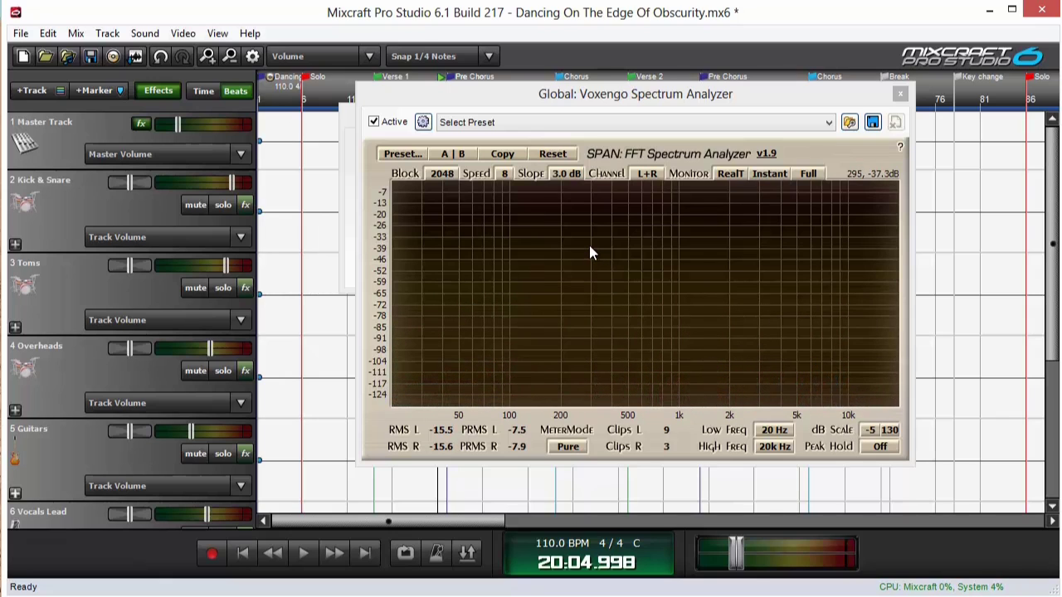
{"action": "left_click_drag", "start_coordinate": [635, 93], "coordinate": [627, 104]}
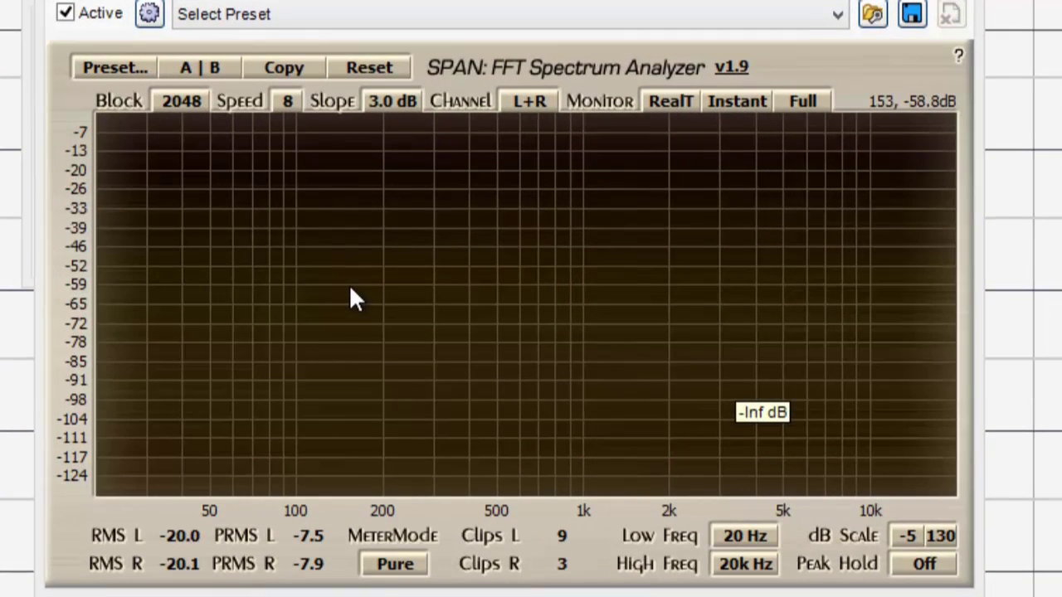
- Keep SPAN on L+R, solo the Guitars group, Guitar 2 and Guitar 1, and play them
{"action": "left_click", "coordinate": [516, 103]}
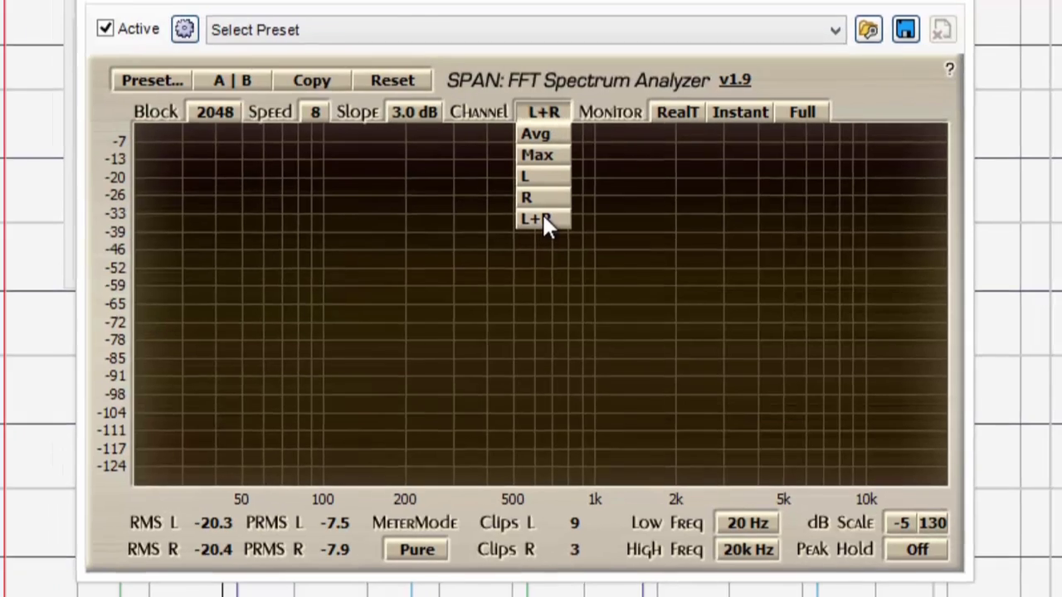
{"action": "left_click", "coordinate": [523, 214]}
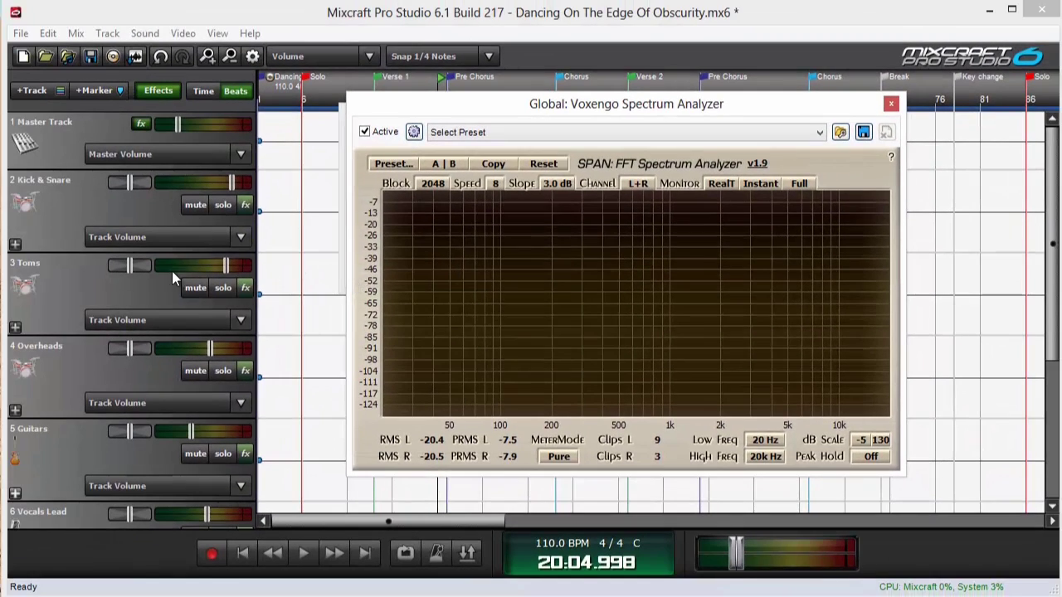
{"action": "left_click", "coordinate": [221, 454]}
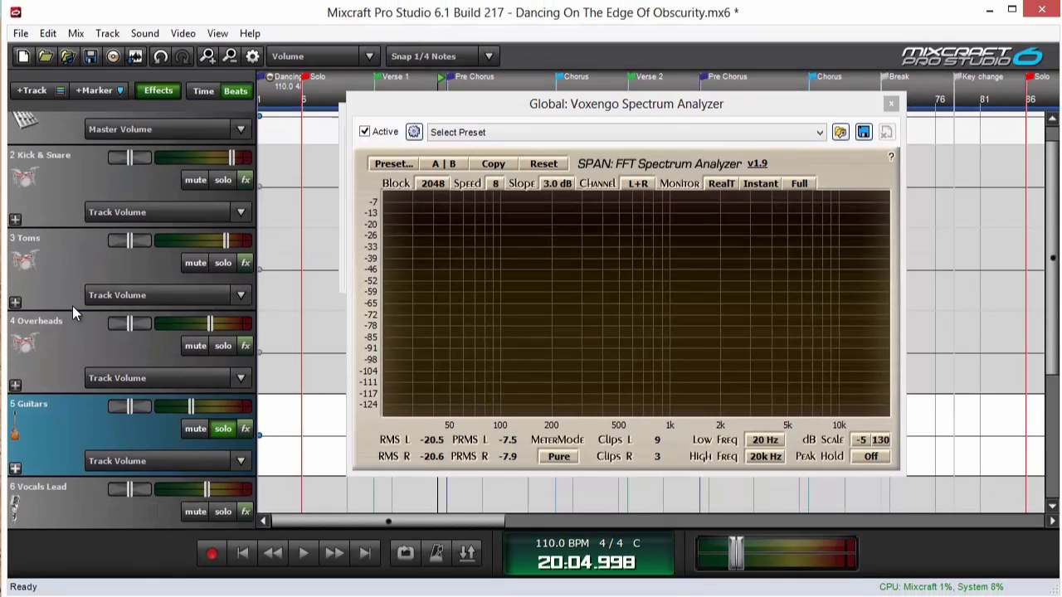
{"action": "scroll", "coordinate": [75, 323], "scroll_direction": "down", "scroll_amount": 2}
{"action": "left_click", "coordinate": [15, 294]}
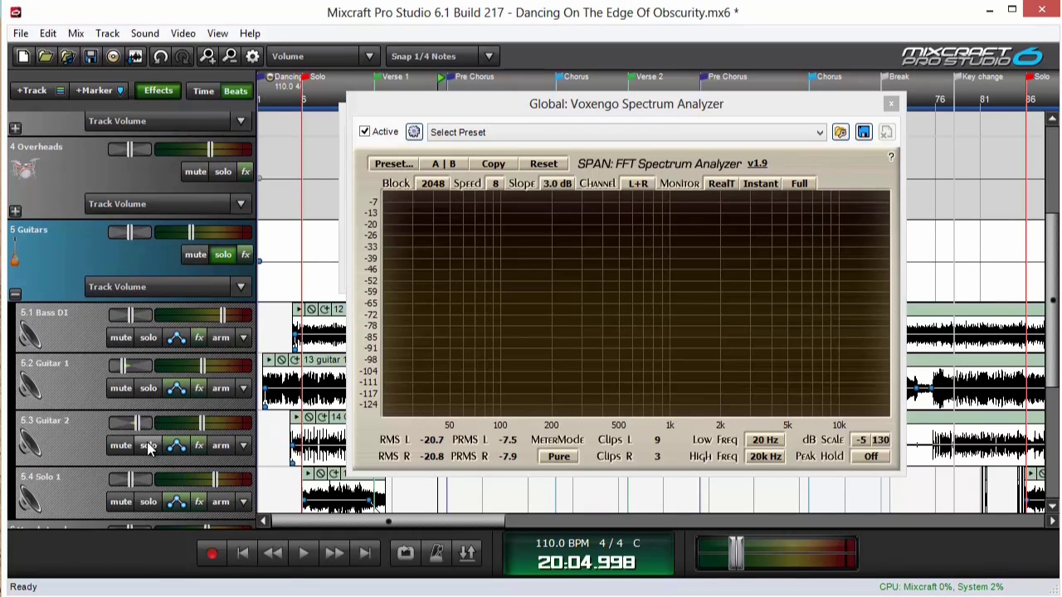
{"action": "left_click", "coordinate": [148, 445]}
{"action": "left_click", "coordinate": [147, 388]}
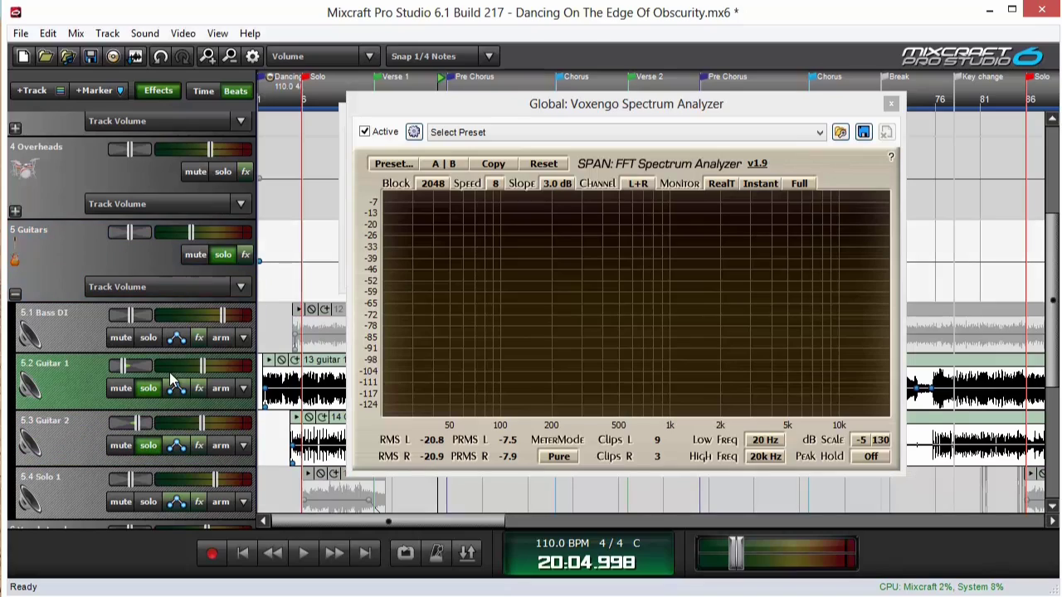
{"action": "left_click", "coordinate": [305, 554]}
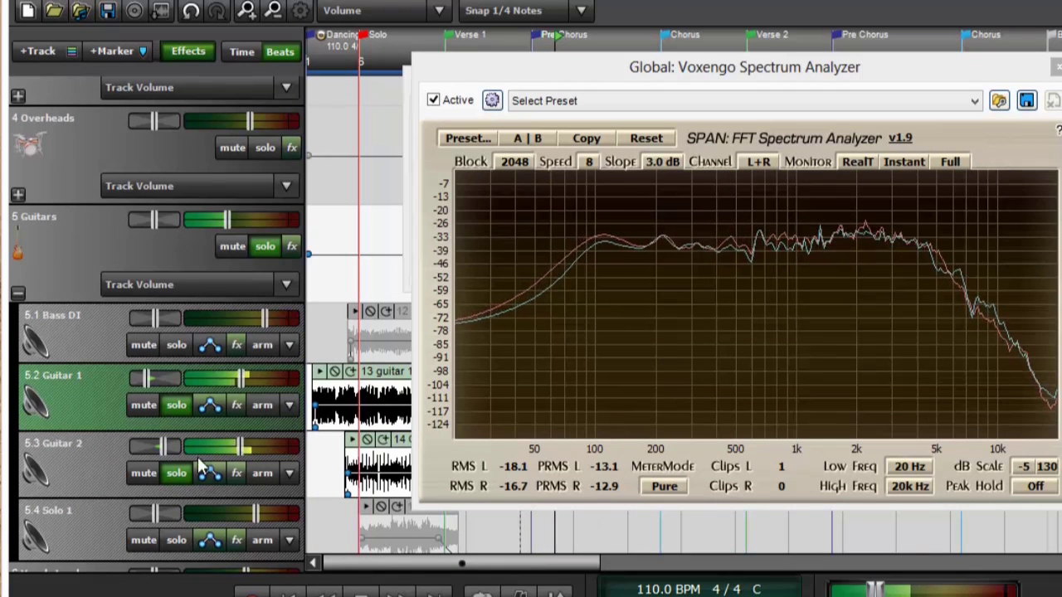
- Unsolo Guitar 1 to hear Guitar 2 alone in SPAN, then solo Guitar 1 and unsolo Guitar 2
{"action": "left_click", "coordinate": [174, 405]}
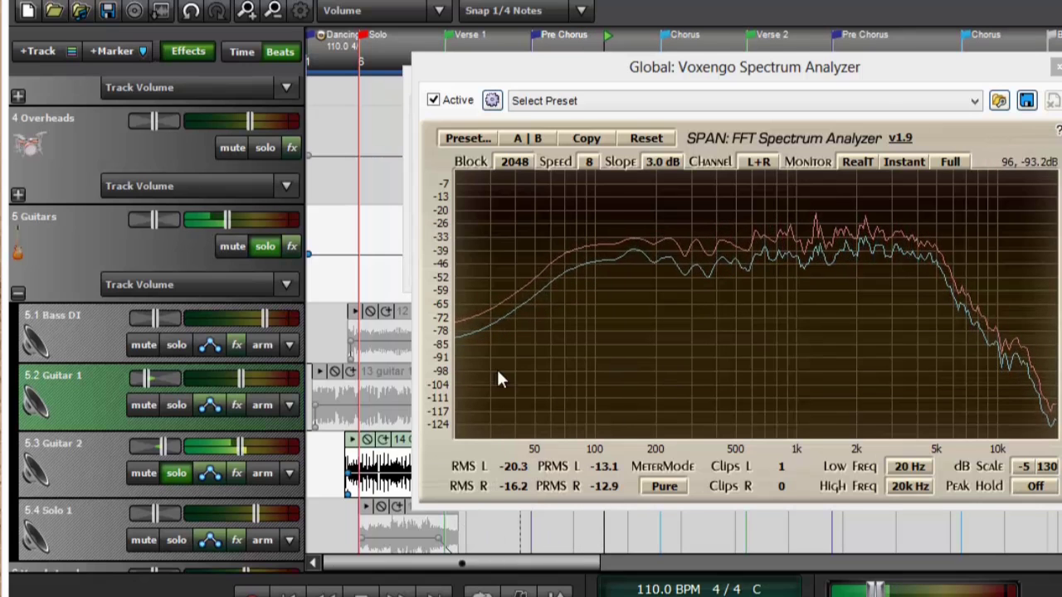
{"action": "mouse_move", "coordinate": [161, 447]}
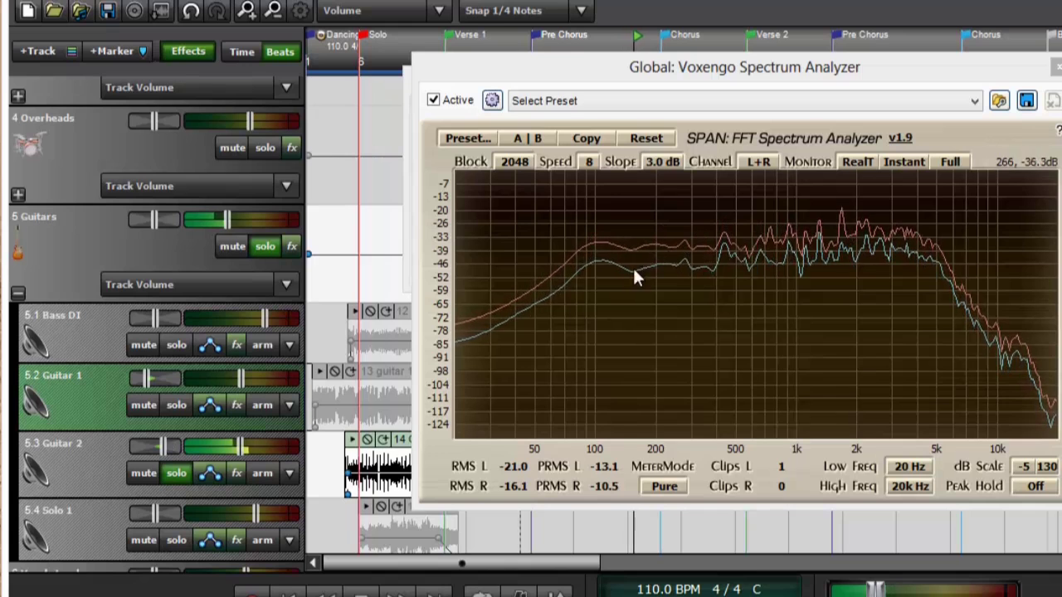
{"action": "left_click", "coordinate": [172, 403]}
{"action": "left_click", "coordinate": [181, 474]}
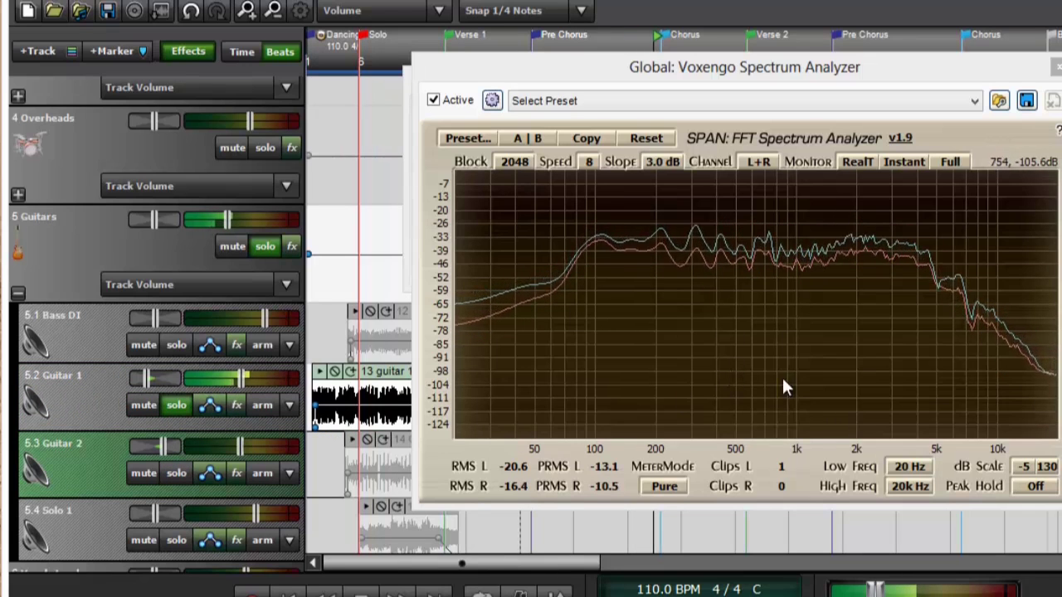
- Compare both guitars soloed against Guitar 2 alone in SPAN, leave both soloed, and close SPAN
{"action": "left_click", "coordinate": [174, 470]}
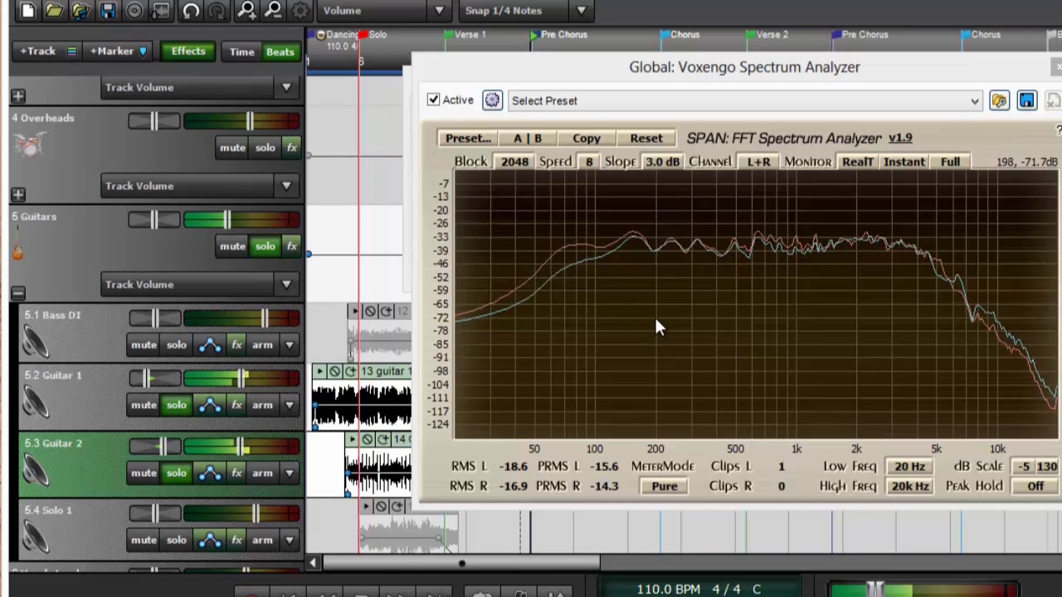
{"action": "left_click", "coordinate": [181, 405]}
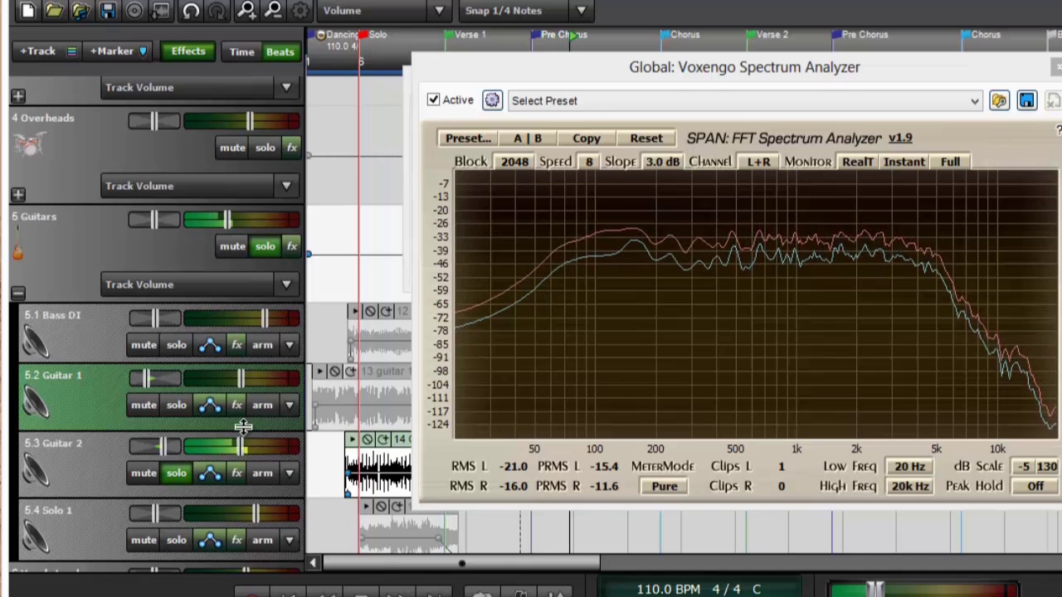
{"action": "left_click", "coordinate": [175, 405]}
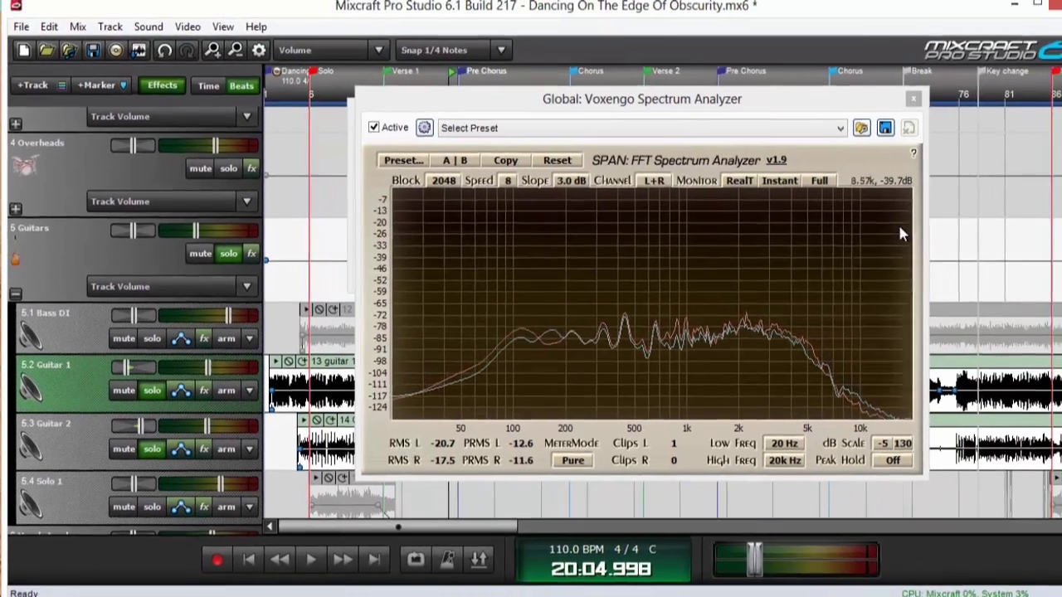
{"action": "left_click", "coordinate": [1055, 67]}
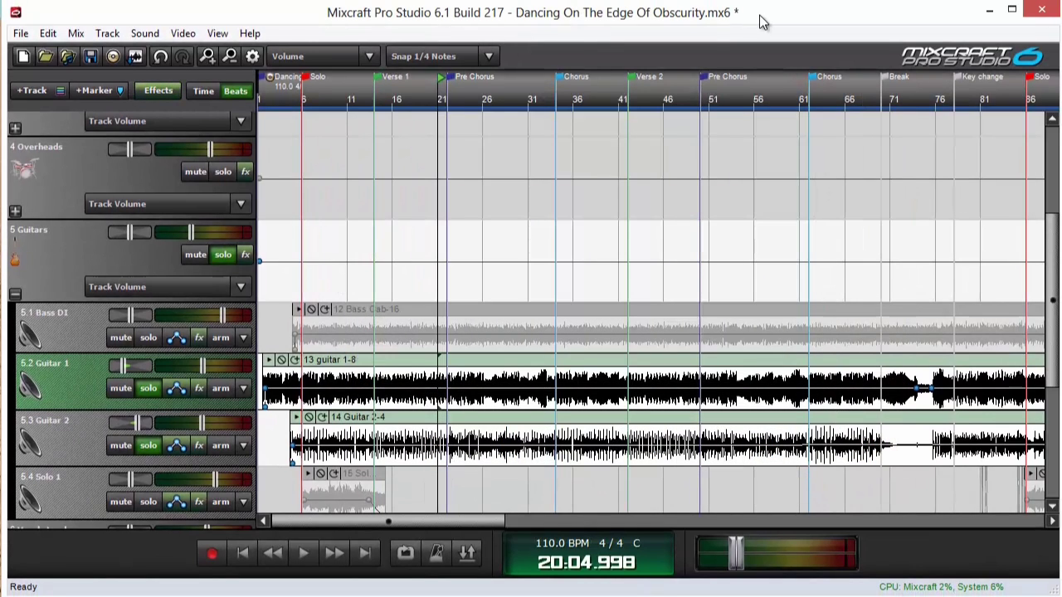